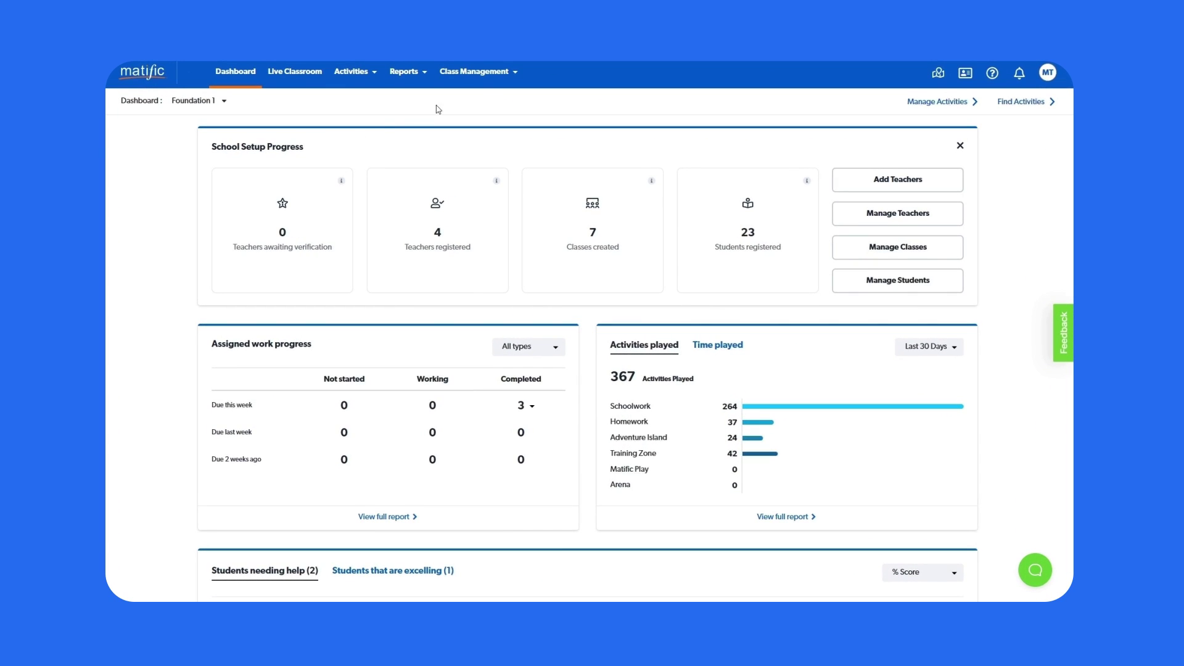
# Step: From Manage My Classes, add a class named 'Class 4D' set to Year 4
pyautogui.click(551, 122)
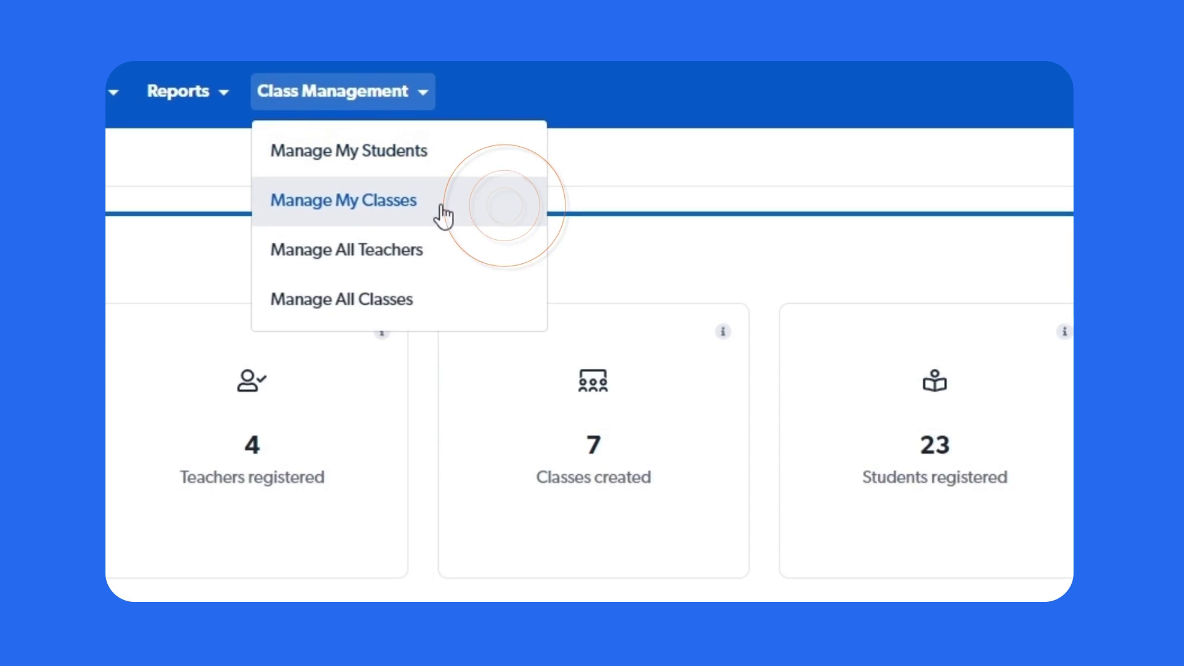
pyautogui.click(443, 213)
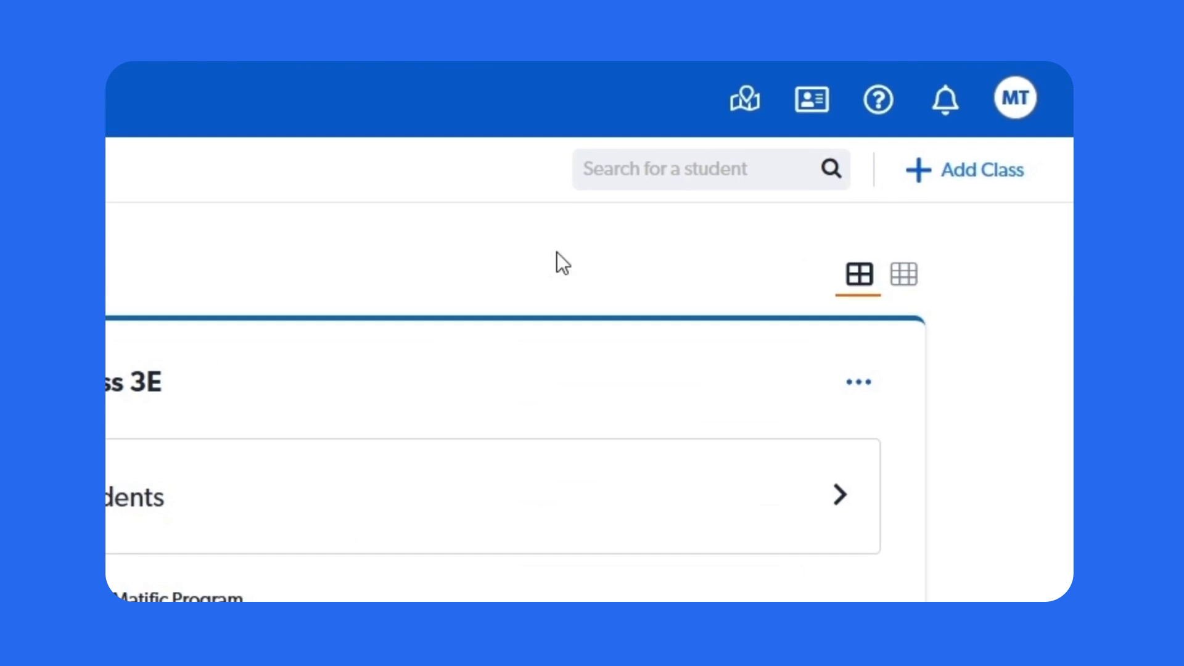
pyautogui.click(920, 173)
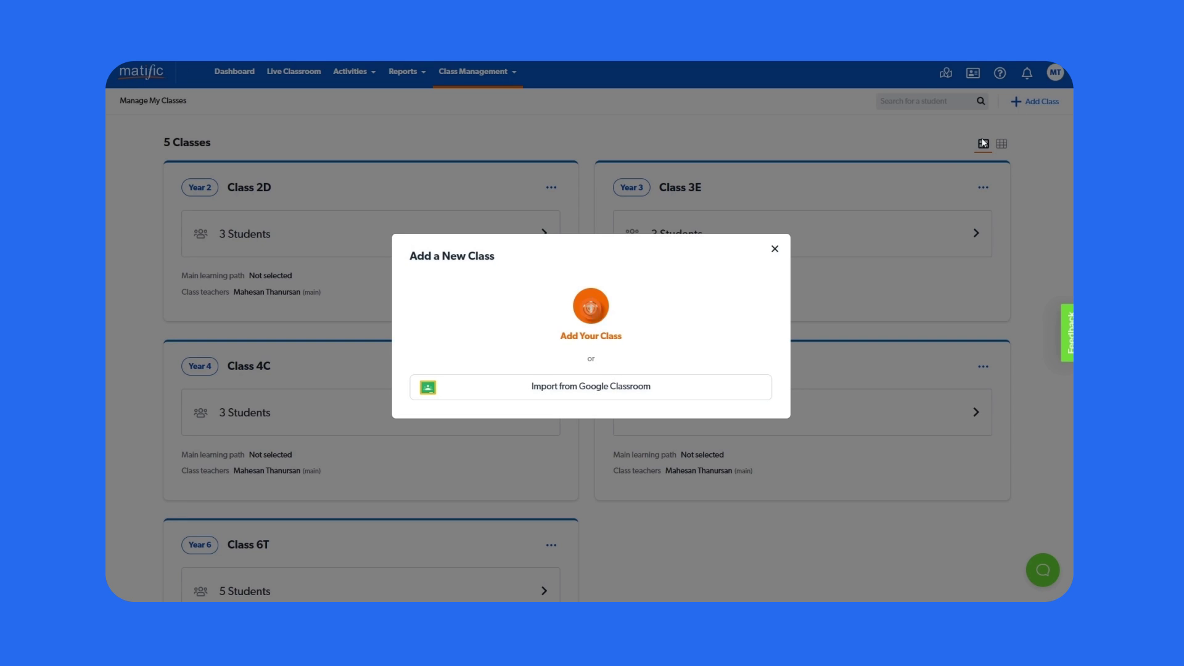
pyautogui.click(589, 319)
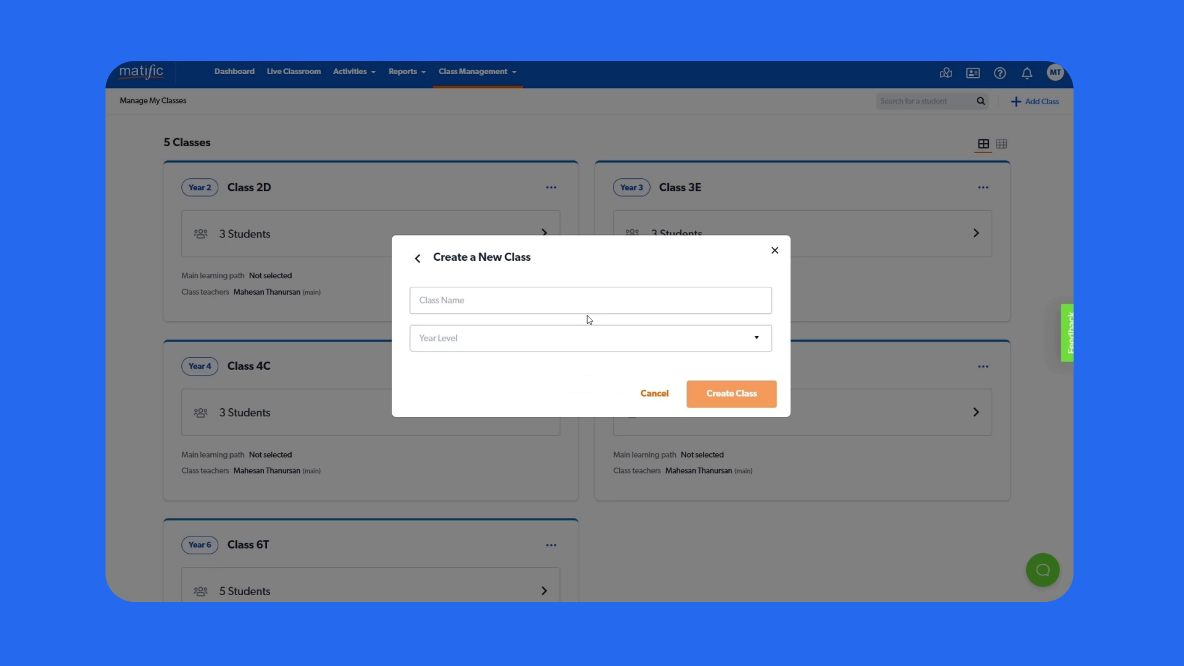
pyautogui.click(589, 316)
pyautogui.write('Class 4D')
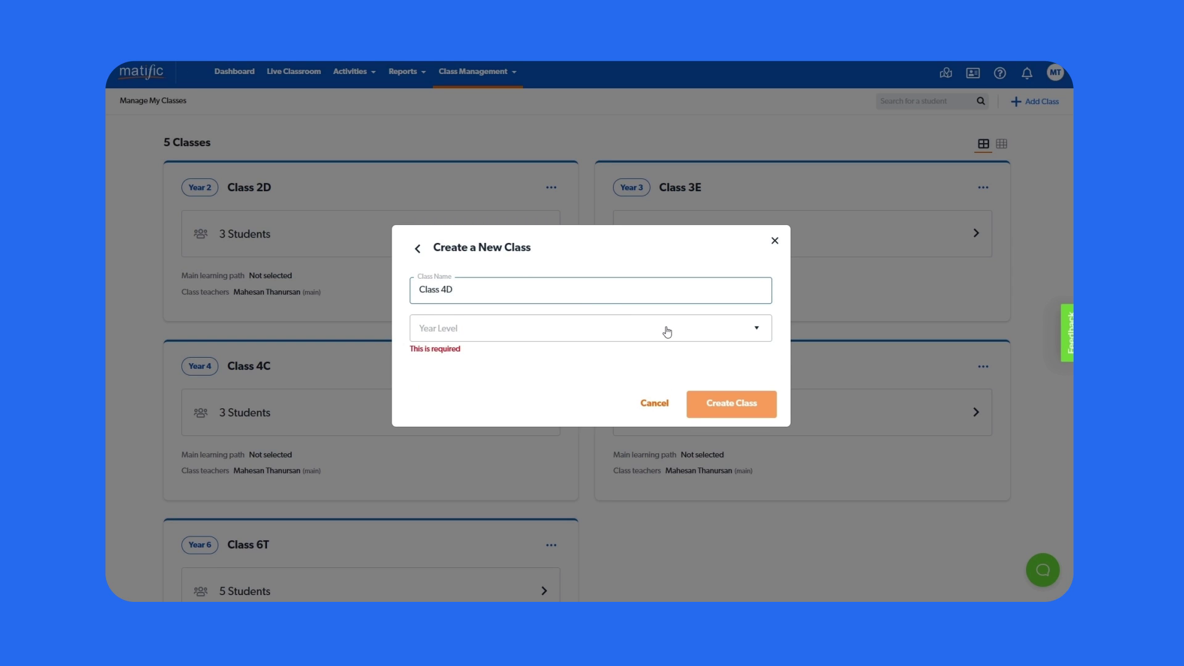
pyautogui.click(667, 332)
pyautogui.click(529, 444)
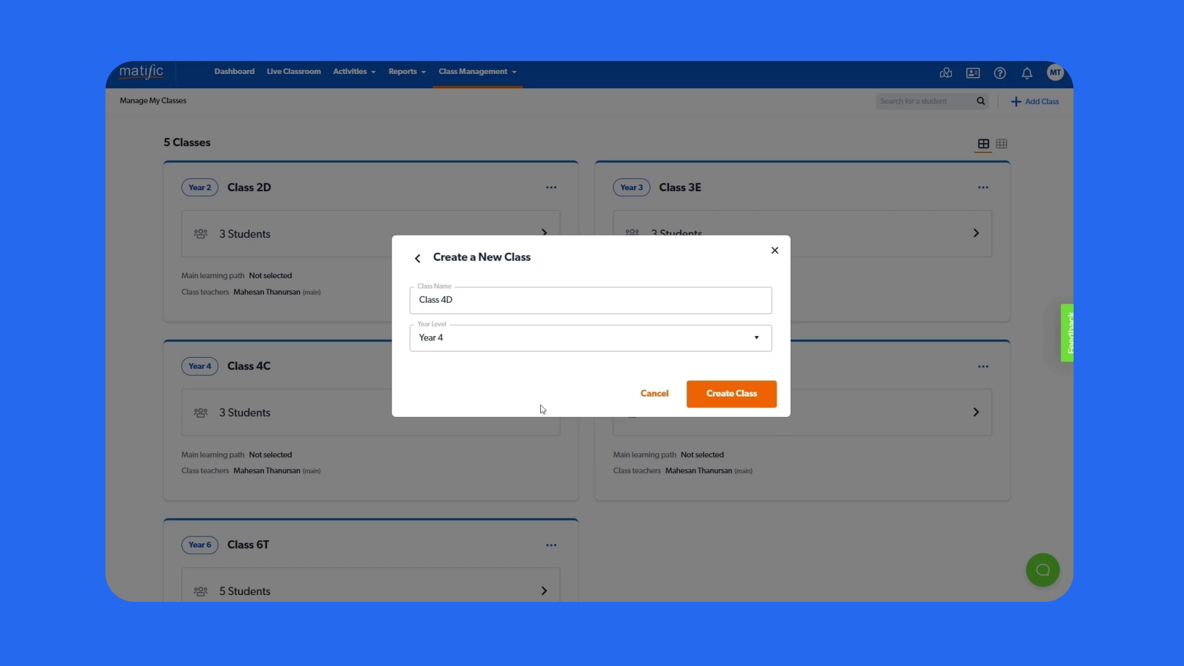
pyautogui.click(735, 395)
pyautogui.click(767, 398)
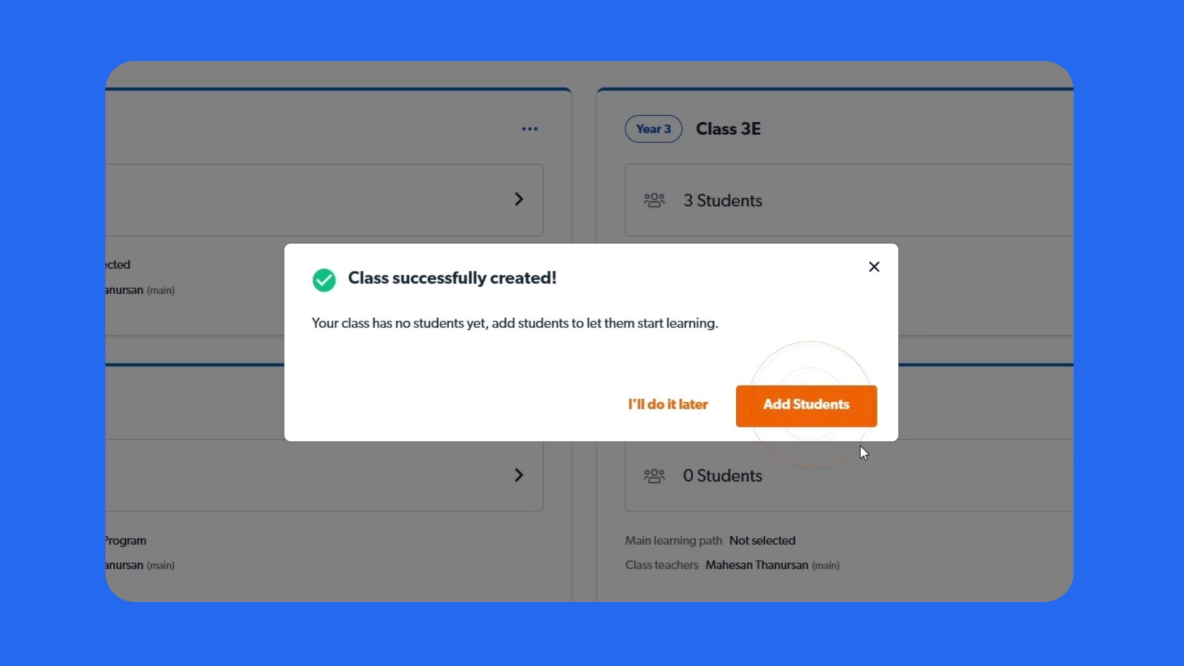
# Step: Enter first and last names for two students in Class 4D and save them
pyautogui.click(864, 410)
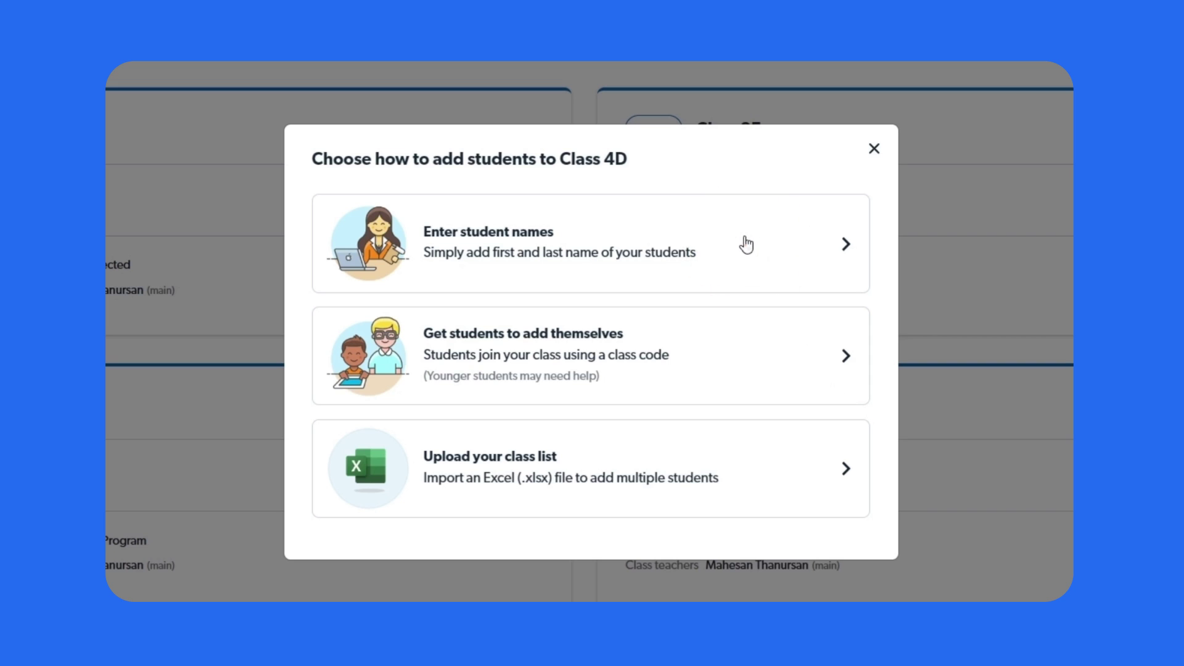
pyautogui.click(746, 245)
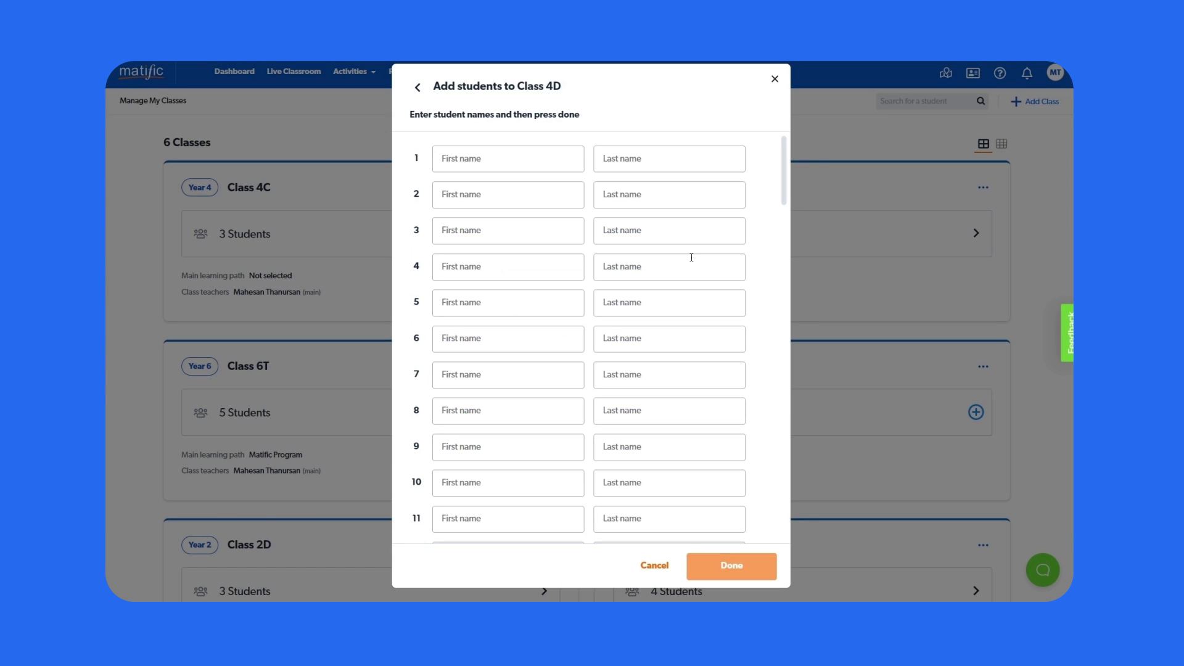
pyautogui.click(530, 154)
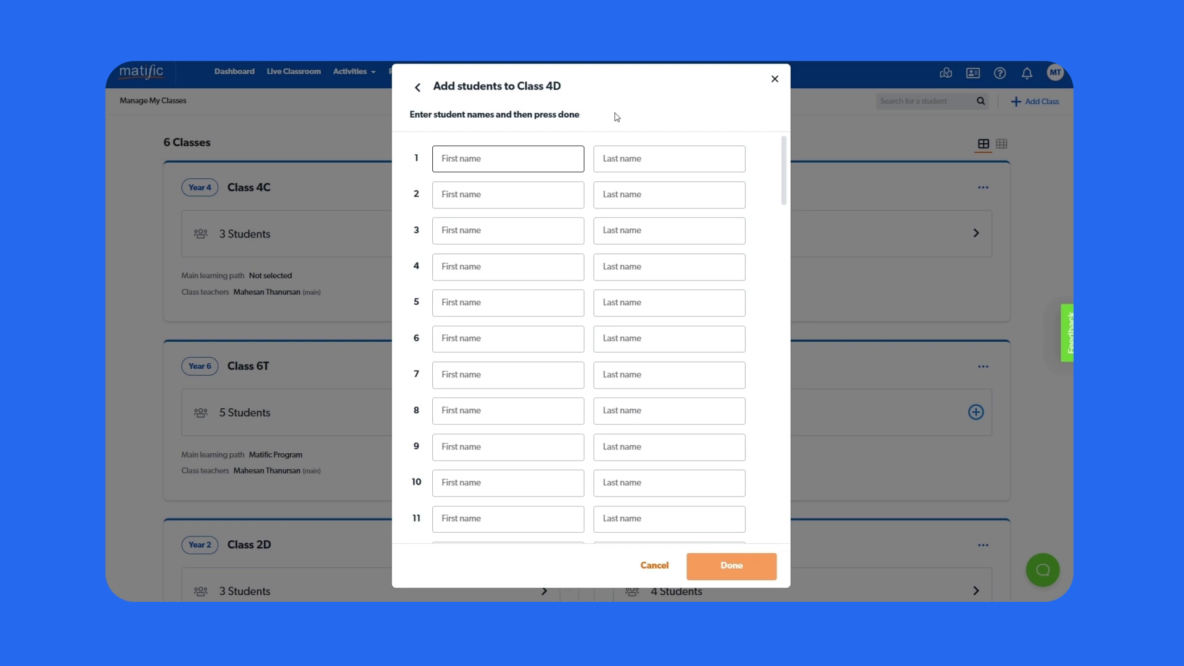
pyautogui.write('Larry')
pyautogui.press('Tab')
pyautogui.write('David')
pyautogui.press('Tab')
pyautogui.write('Cheryl')
pyautogui.press('Tab')
pyautogui.write('Hine')
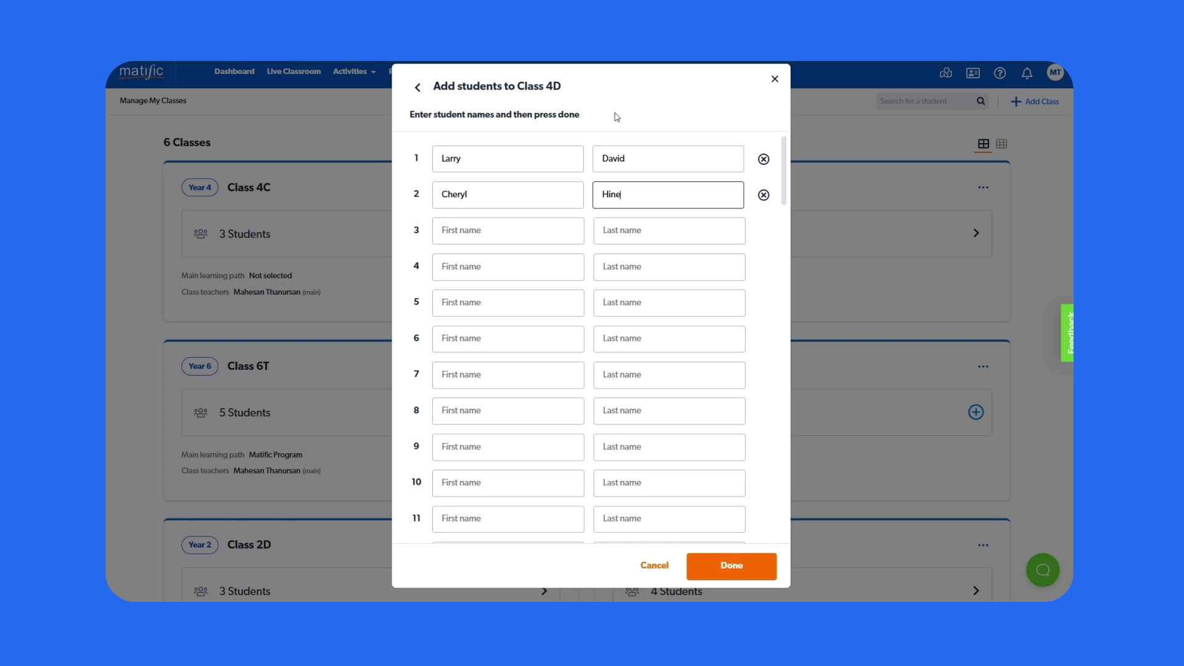
pyautogui.write('s')
pyautogui.click(752, 563)
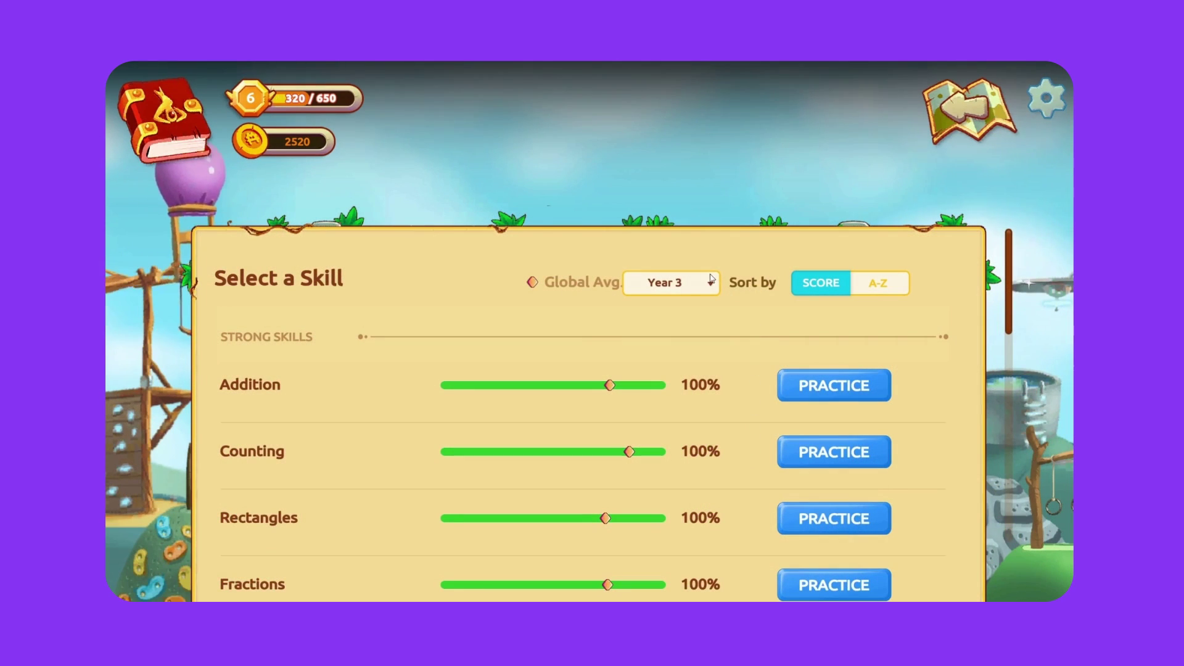
# Step: Bring up the Year level choices for the global average comparison
pyautogui.click(702, 284)
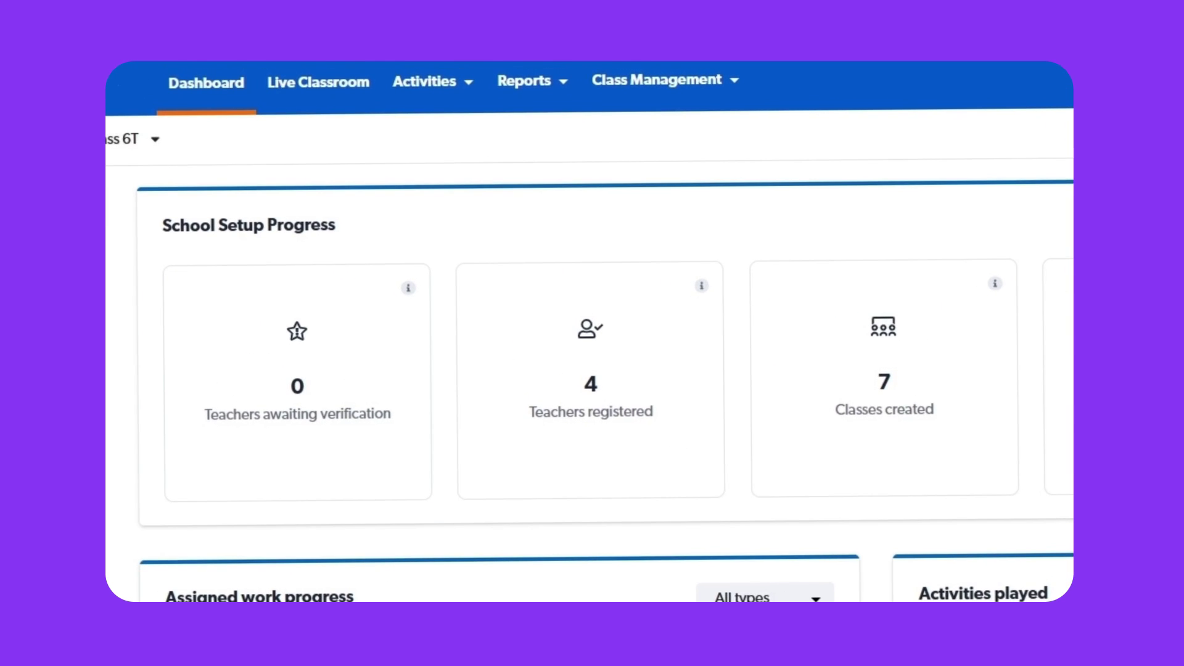
# Step: Go to Find Activities and keep Class 6T as the target class
pyautogui.click(429, 92)
pyautogui.click(571, 175)
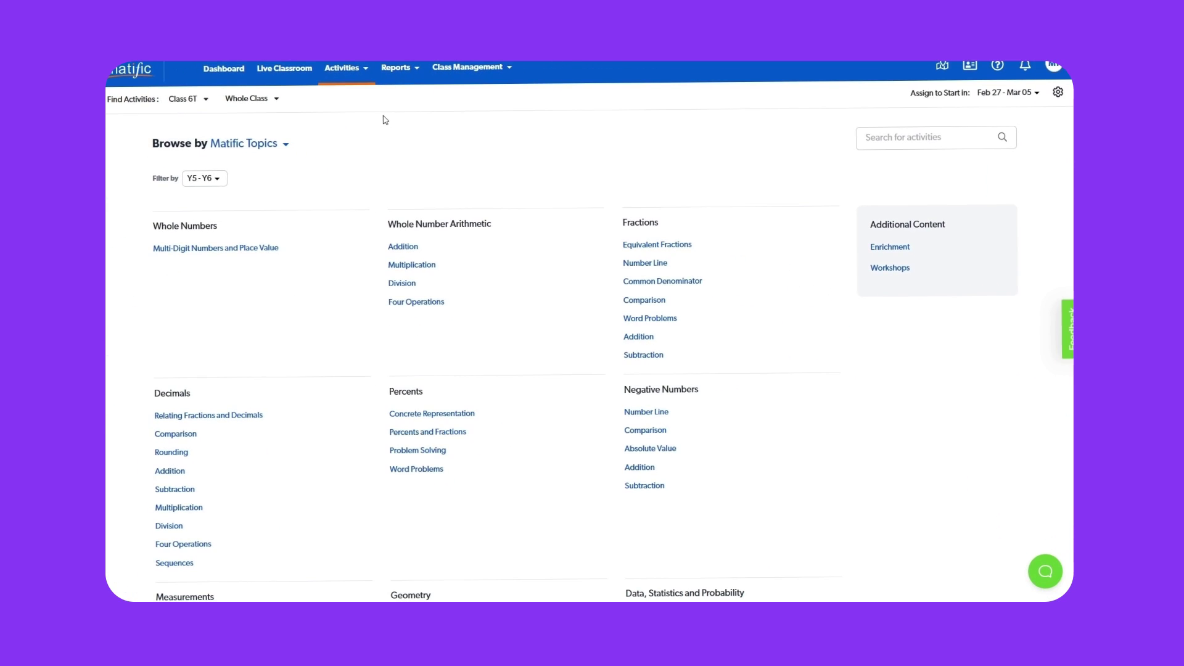
pyautogui.click(202, 102)
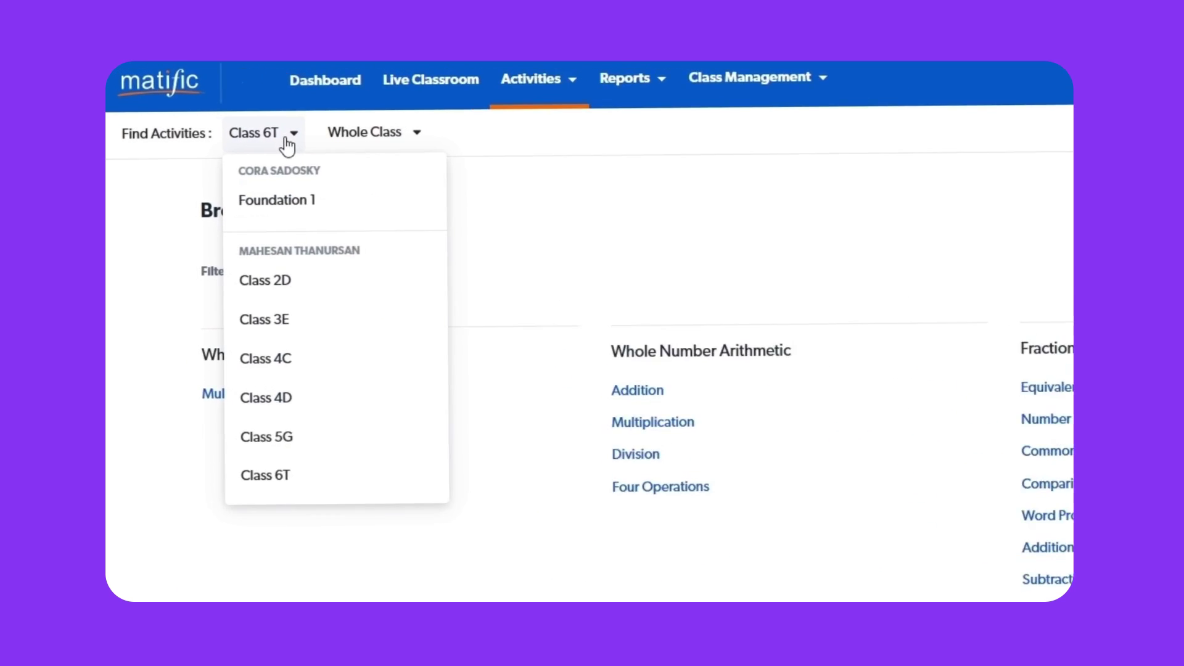
pyautogui.click(317, 513)
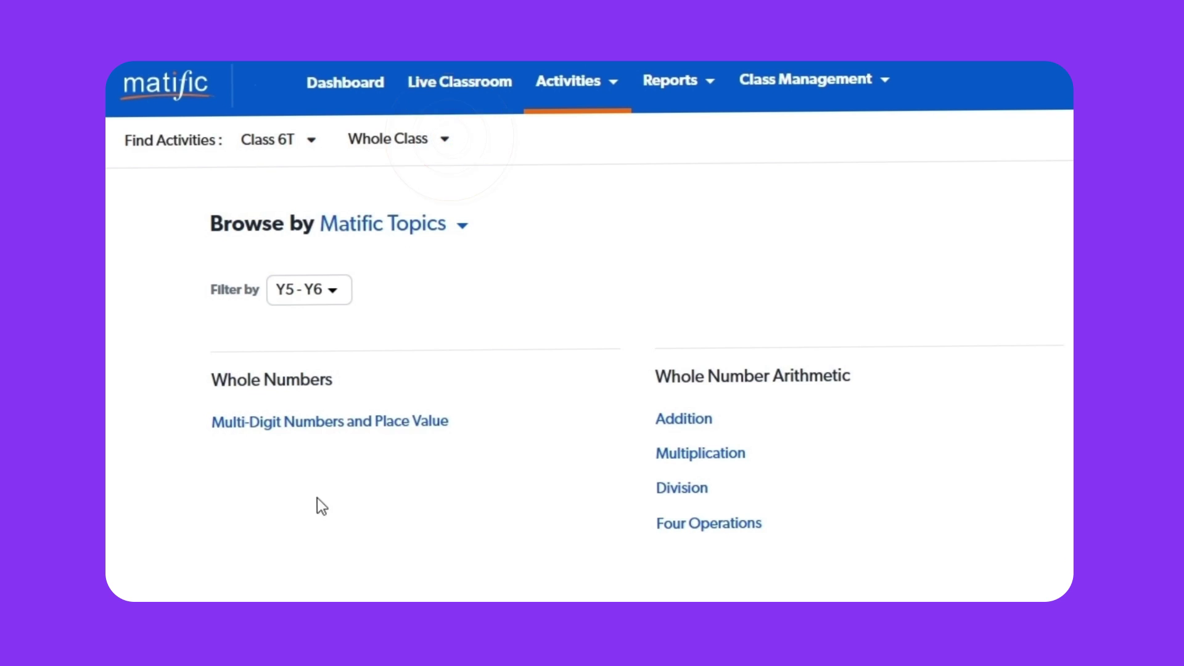
# Step: Review the group options and keep Feb 27 - Mar 05 as the start week
pyautogui.click(439, 147)
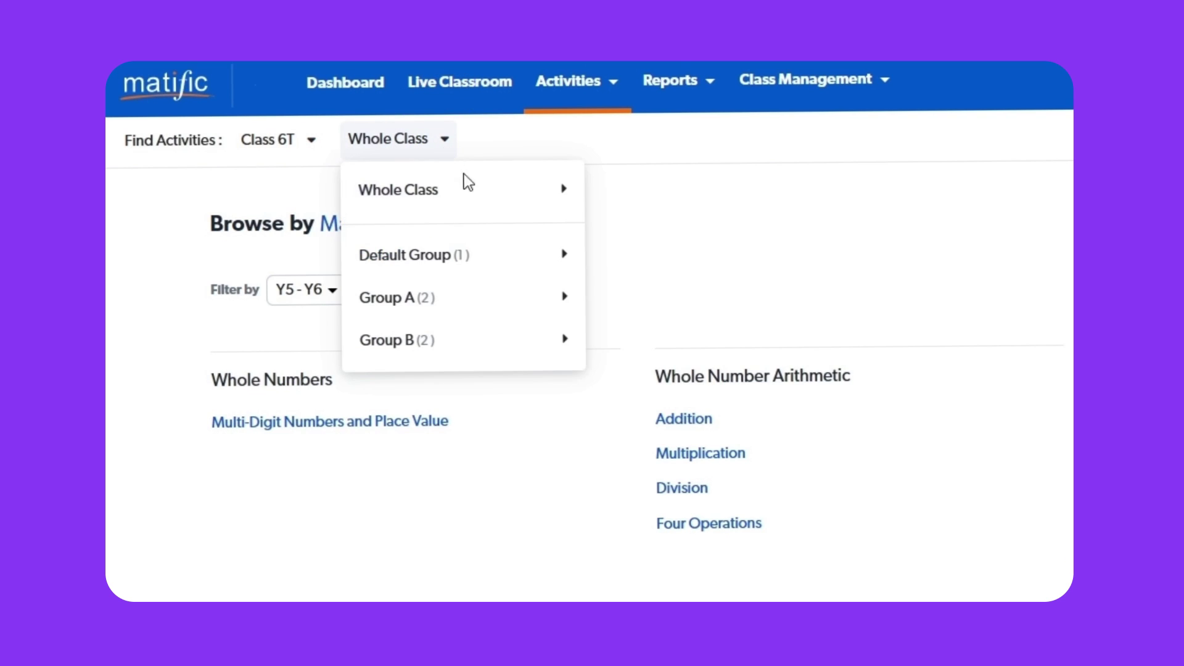
pyautogui.moveTo(485, 213)
pyautogui.moveTo(483, 304)
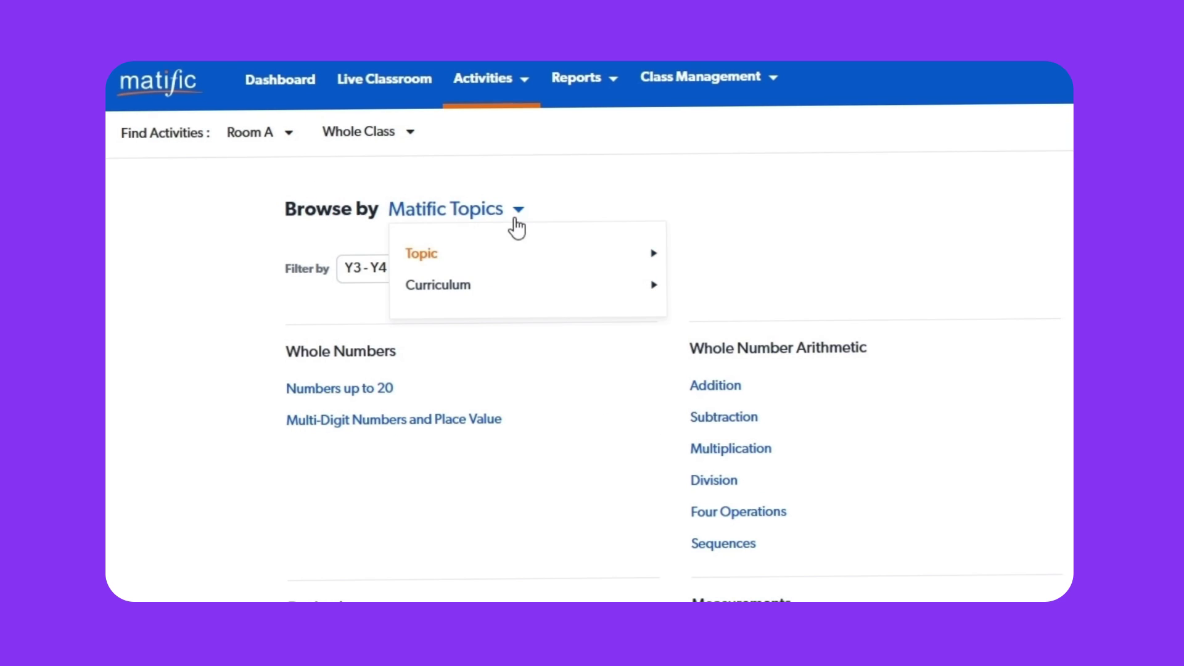
pyautogui.moveTo(535, 259)
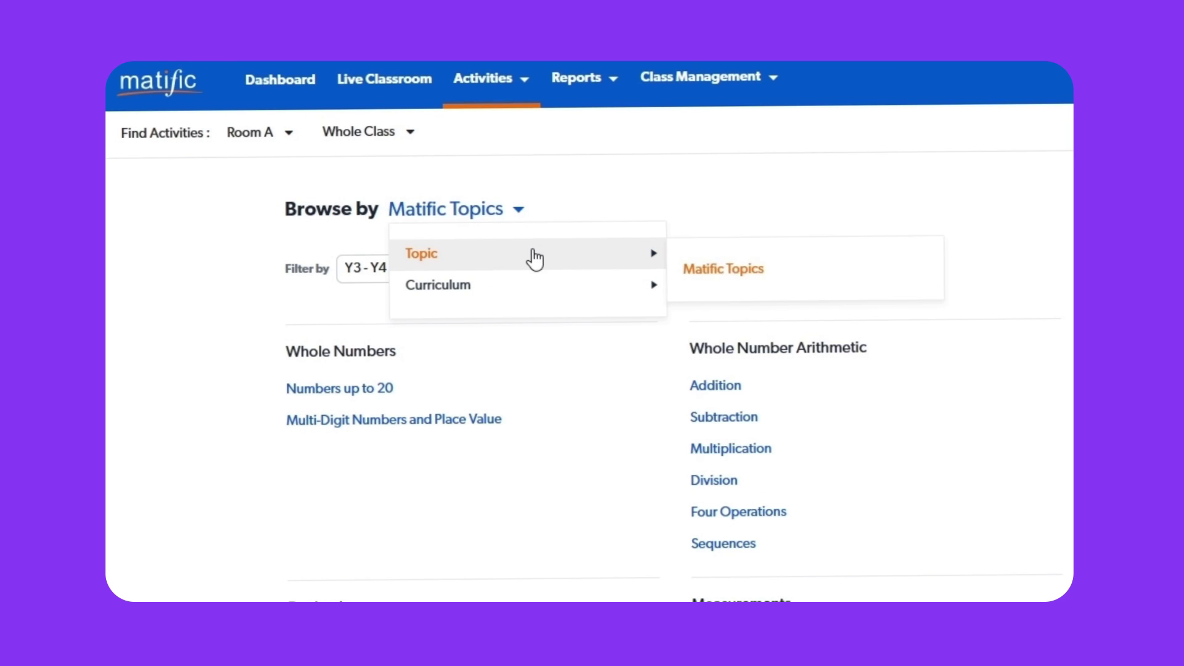
pyautogui.moveTo(538, 298)
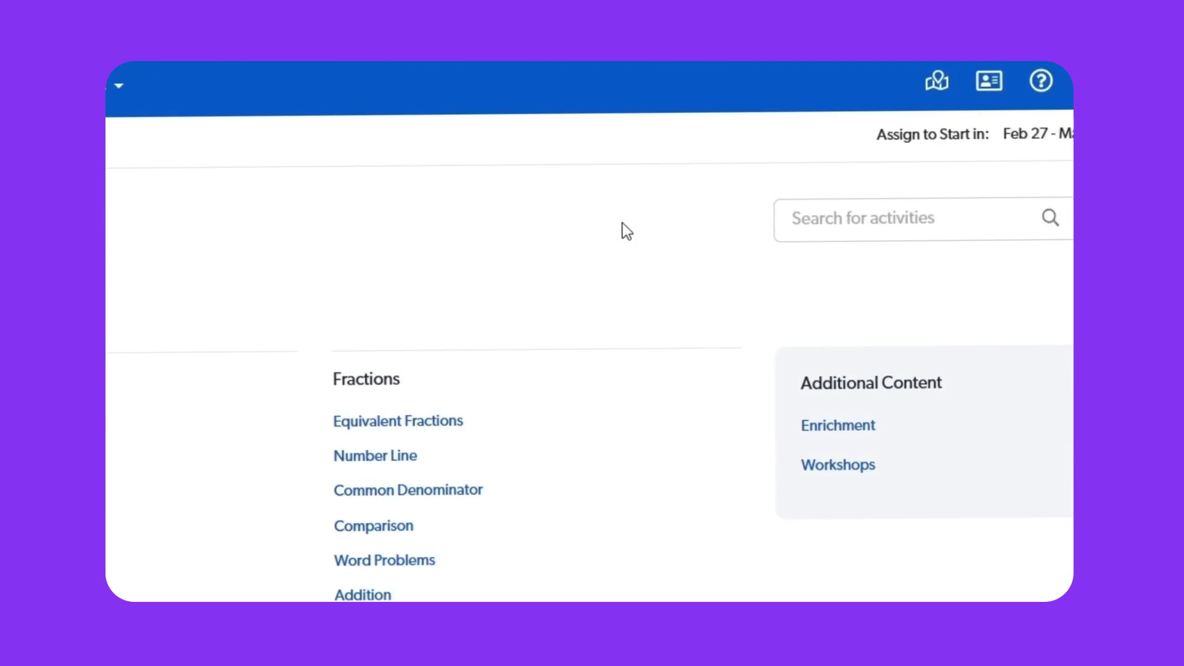
pyautogui.click(997, 147)
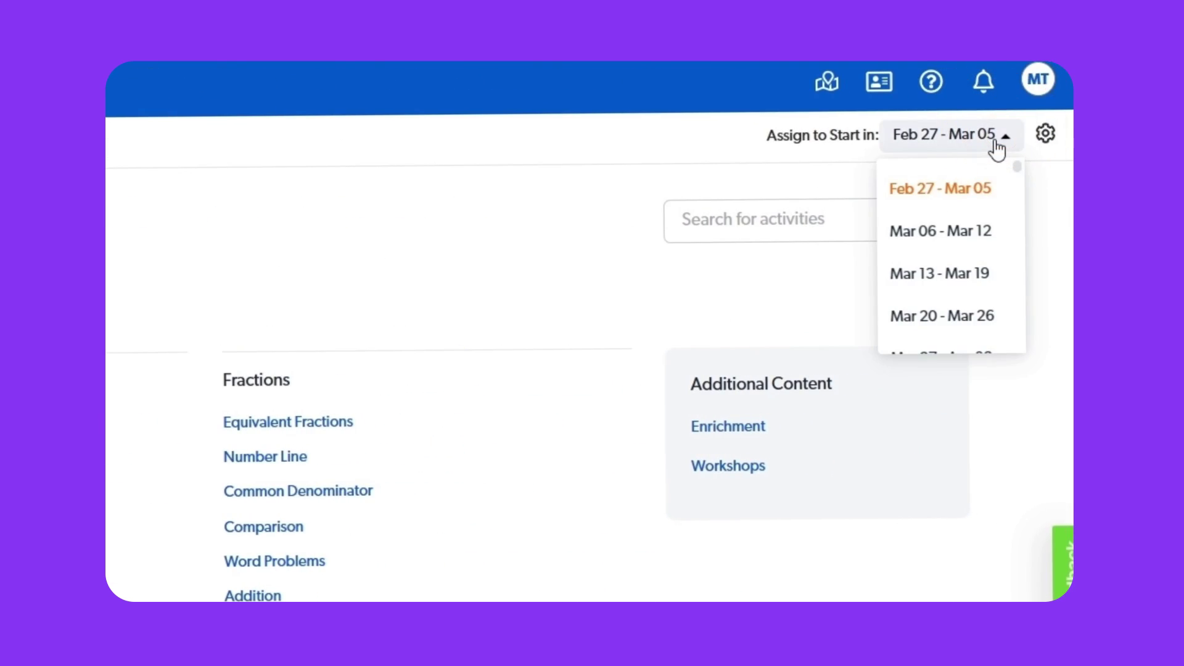
pyautogui.click(1002, 206)
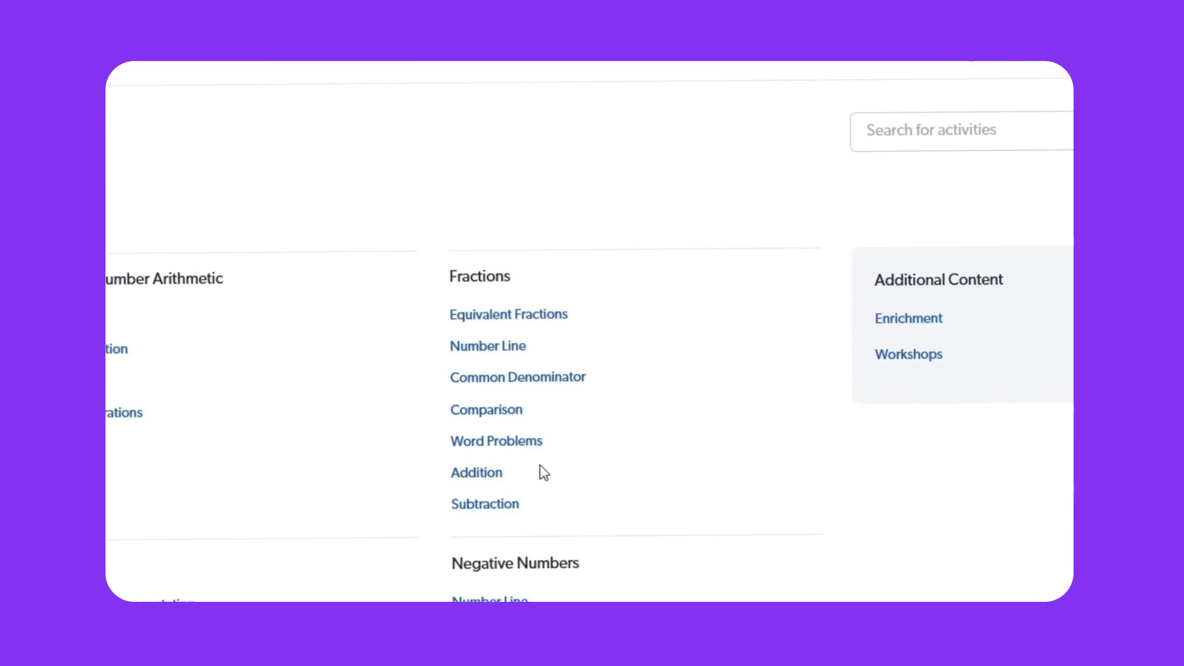
# Step: Assign the Finding the Whole version 2 fraction word problem to Whole Class, then close its preview
pyautogui.click(715, 339)
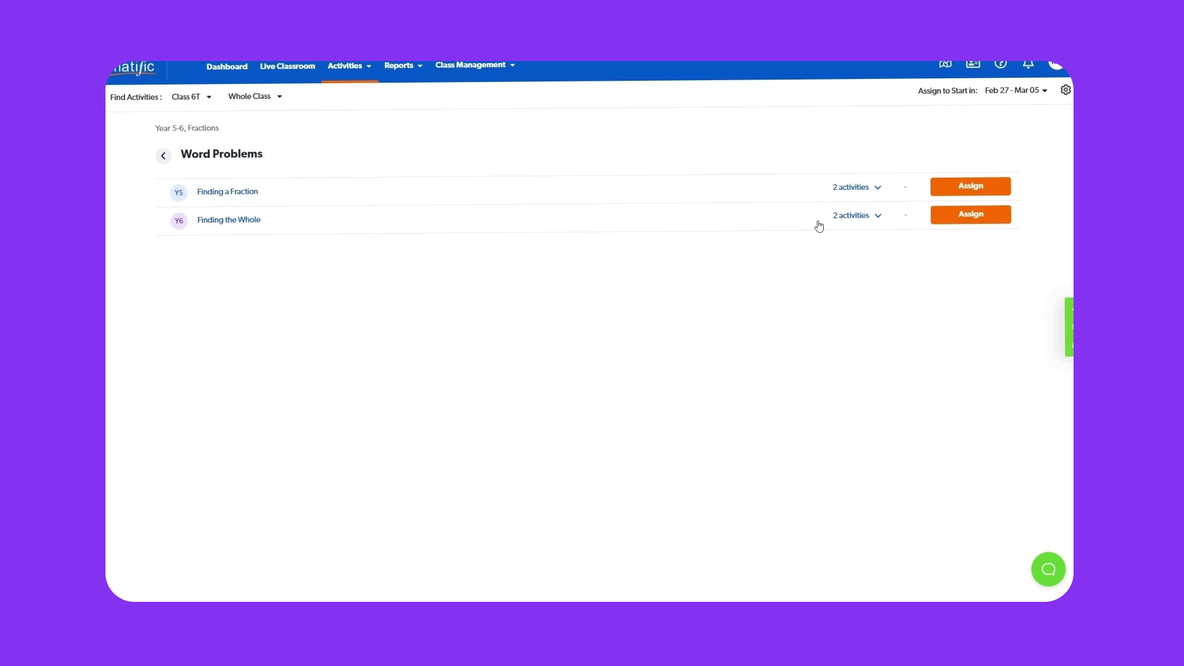
pyautogui.click(818, 222)
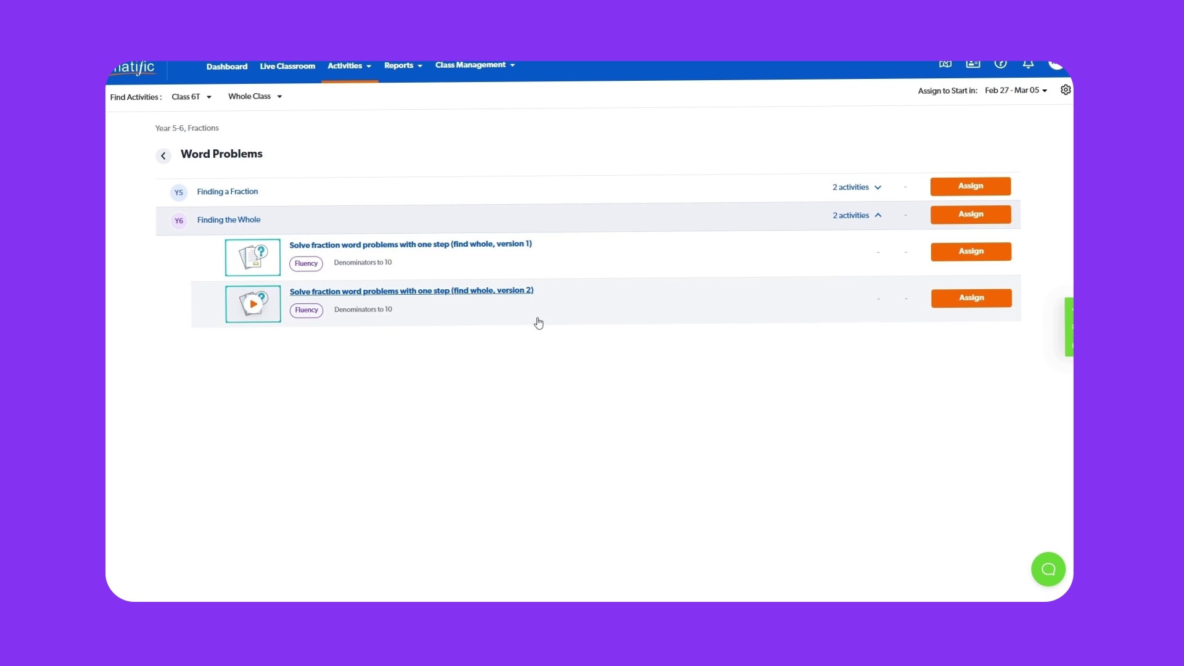
pyautogui.click(432, 296)
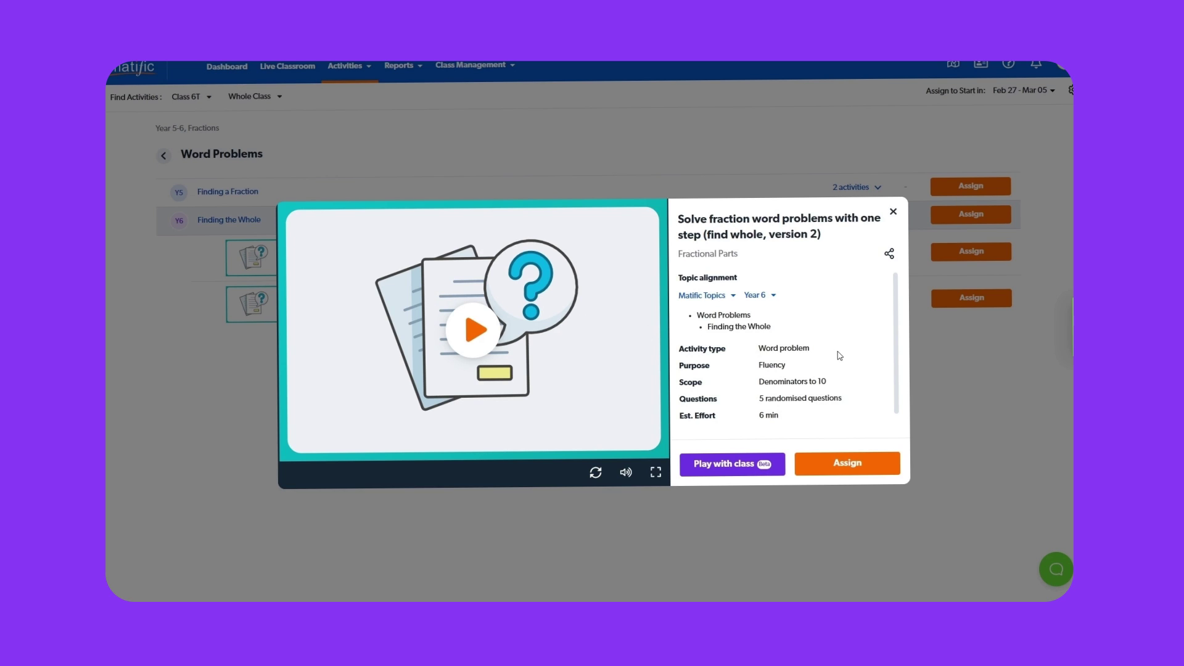
pyautogui.click(869, 467)
pyautogui.click(869, 467)
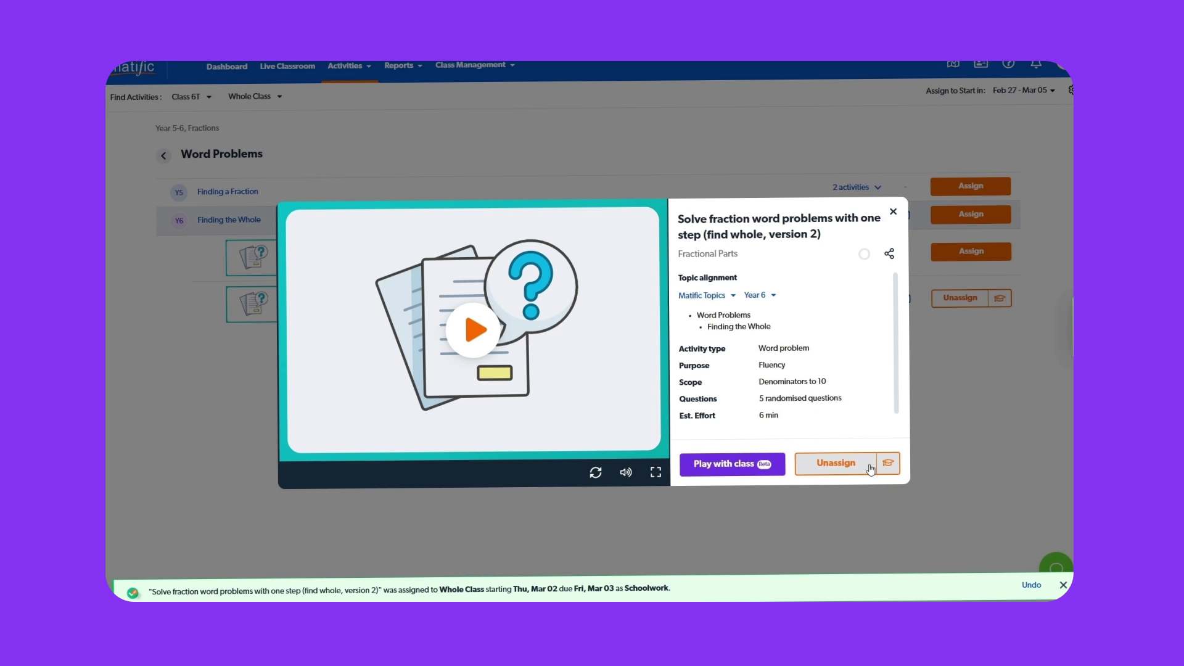
pyautogui.click(892, 214)
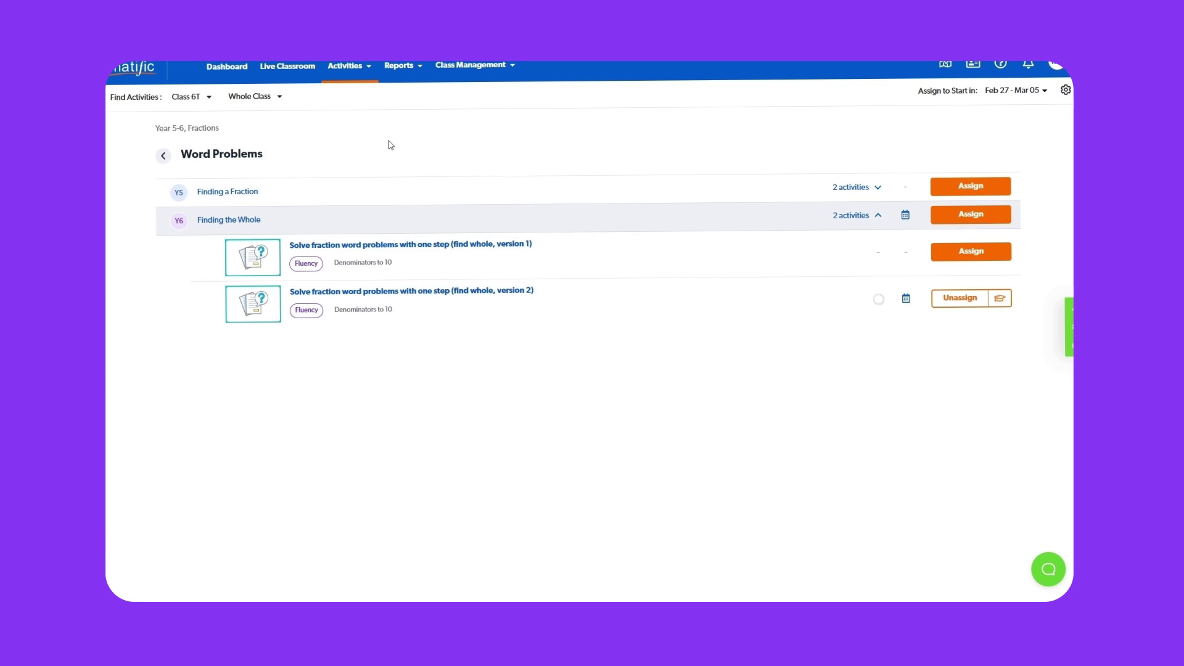
# Step: Go to the Manage Activities page and bring up the Reports menu
pyautogui.click(368, 73)
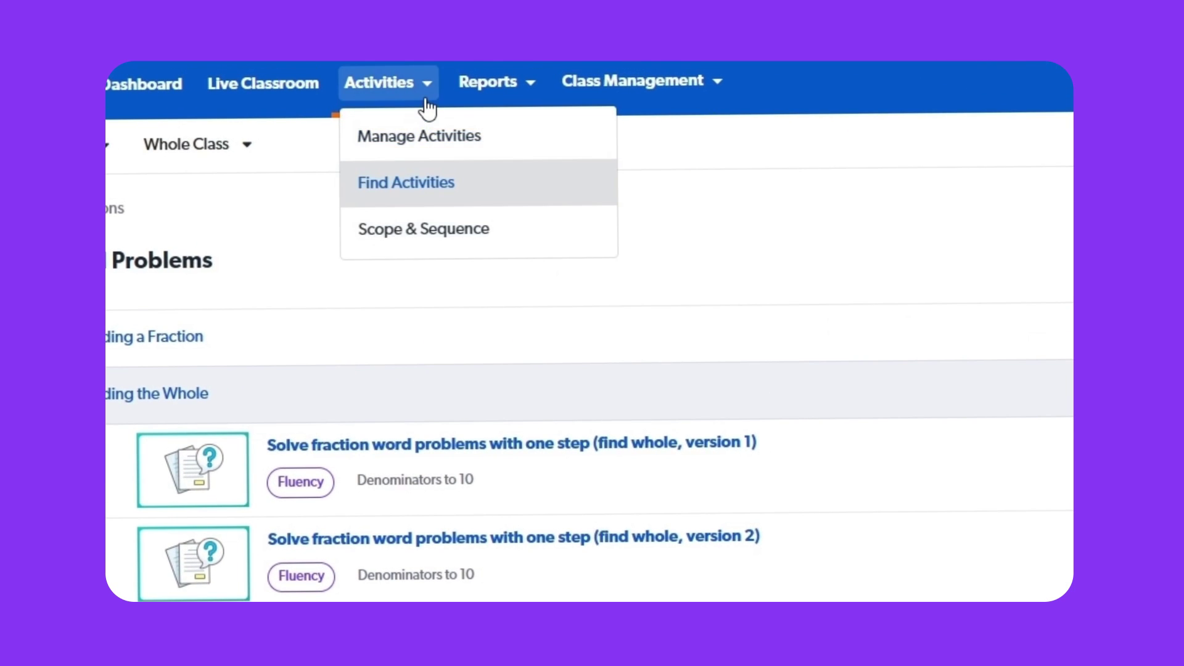
pyautogui.click(500, 139)
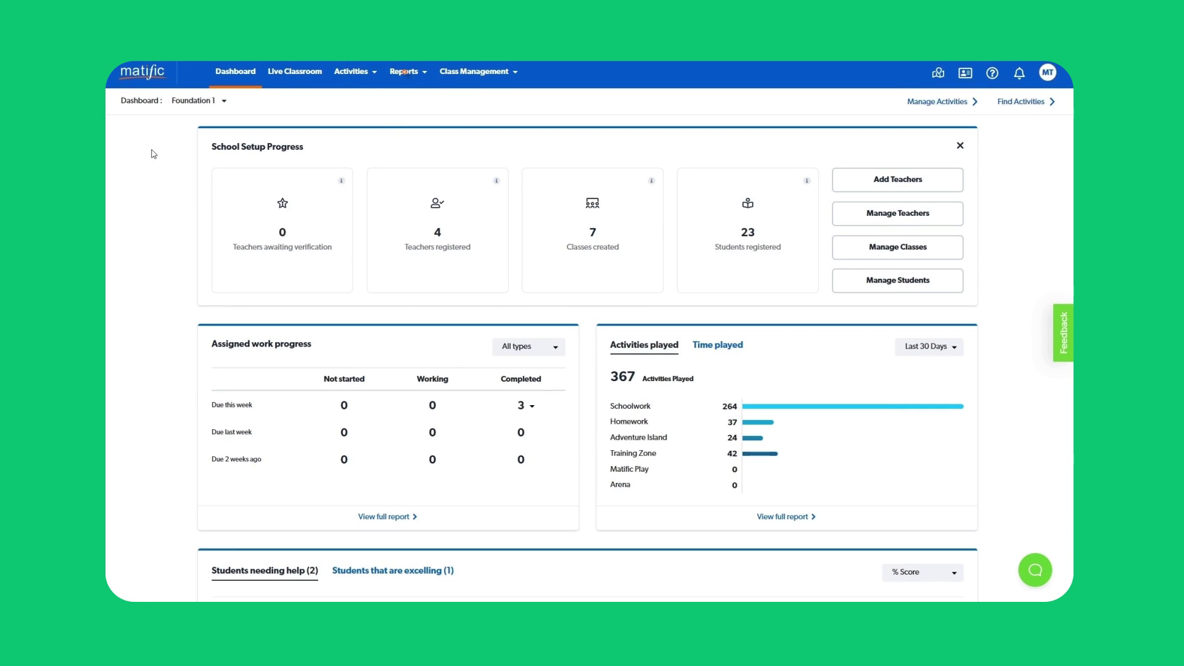
pyautogui.click(405, 76)
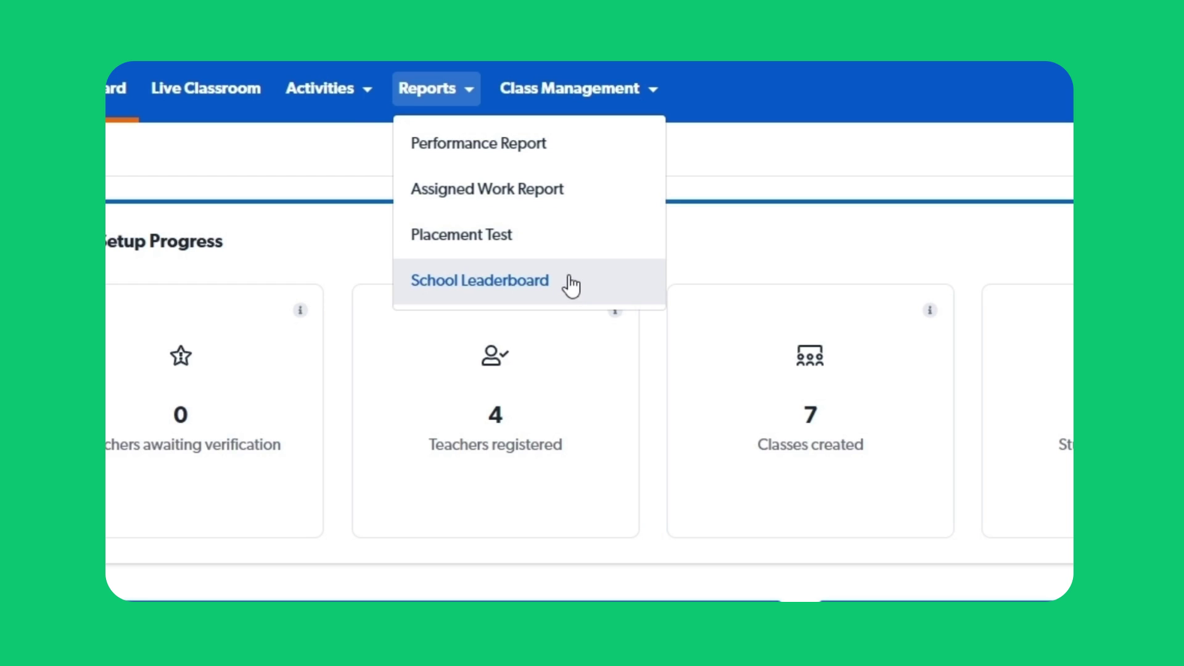
# Step: Show the Student Performance report for Foundation 1 with Whole Class selected
pyautogui.click(602, 147)
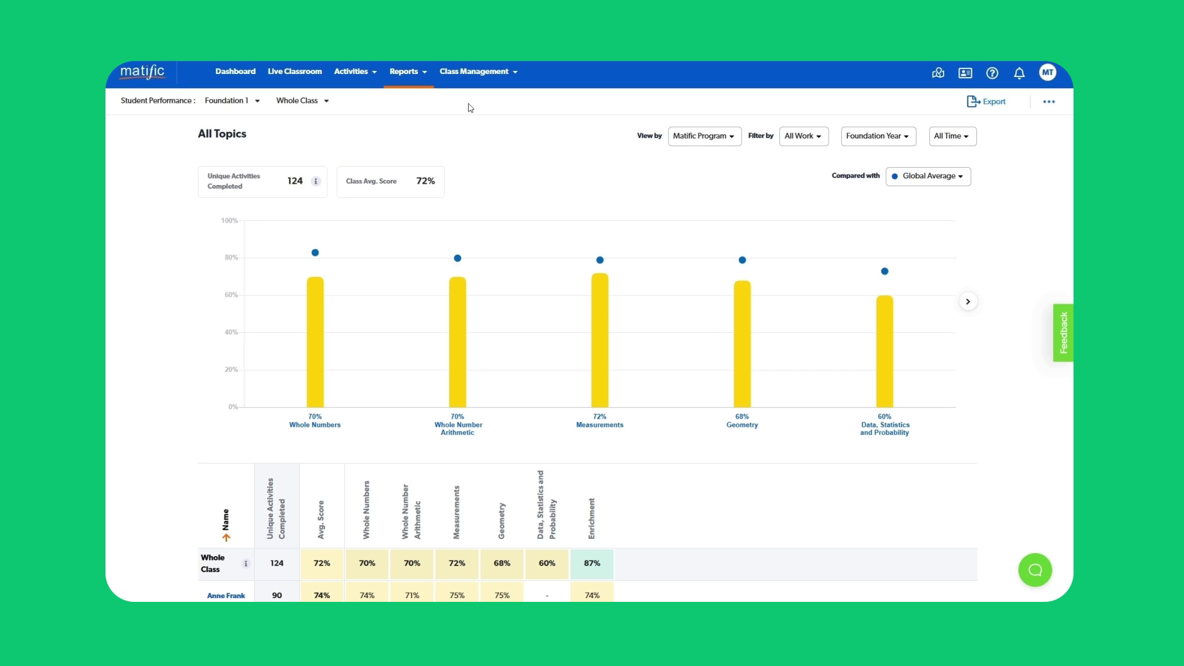
pyautogui.click(256, 105)
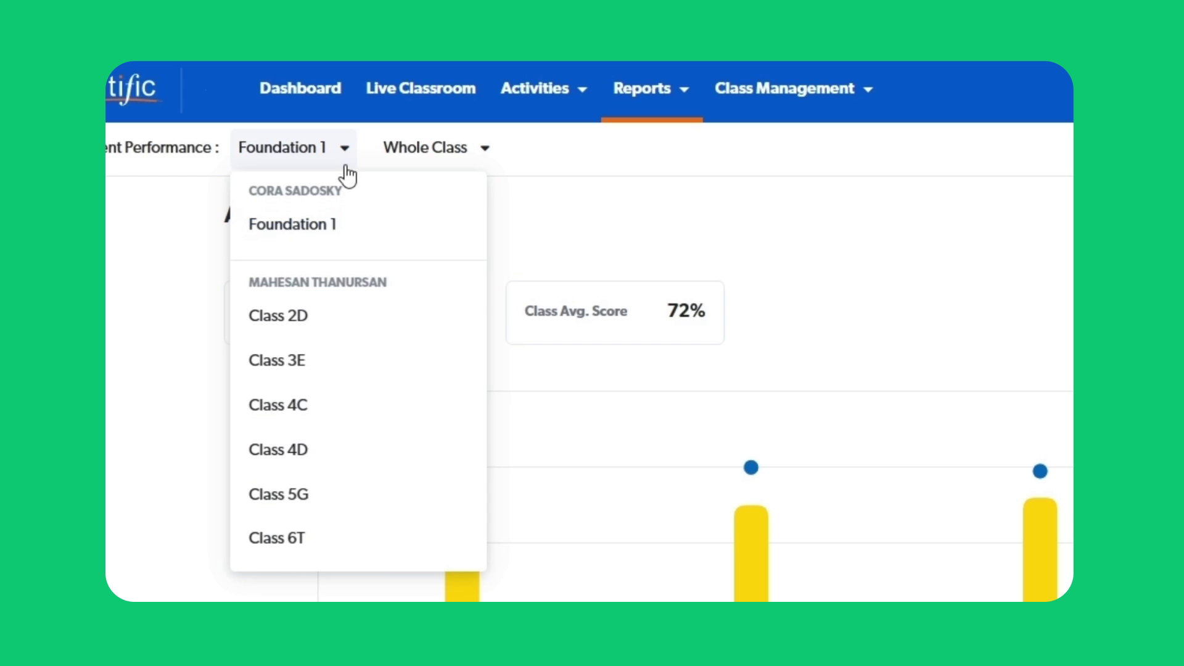
pyautogui.click(347, 175)
pyautogui.click(482, 159)
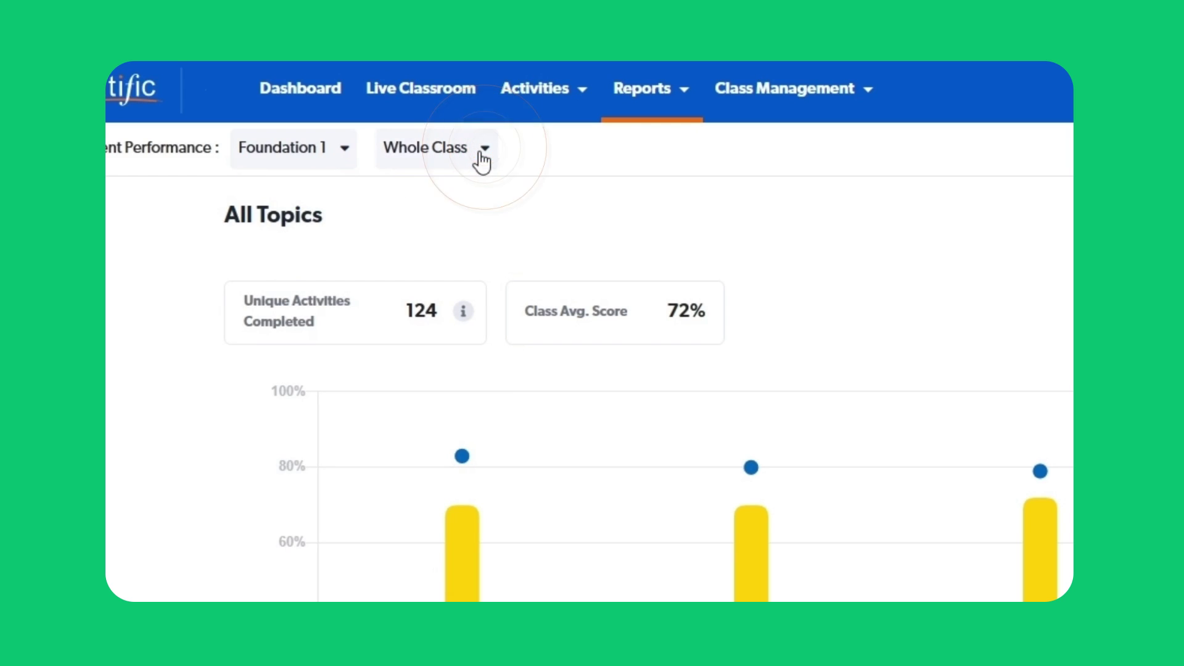
pyautogui.moveTo(509, 213)
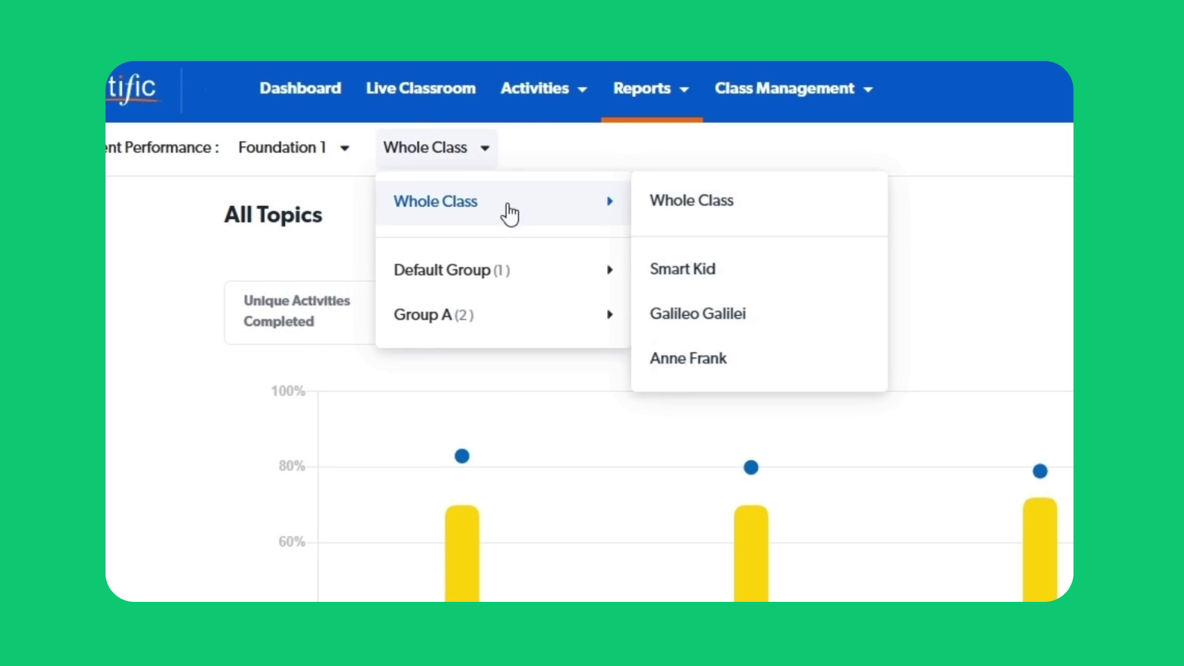
pyautogui.moveTo(538, 316)
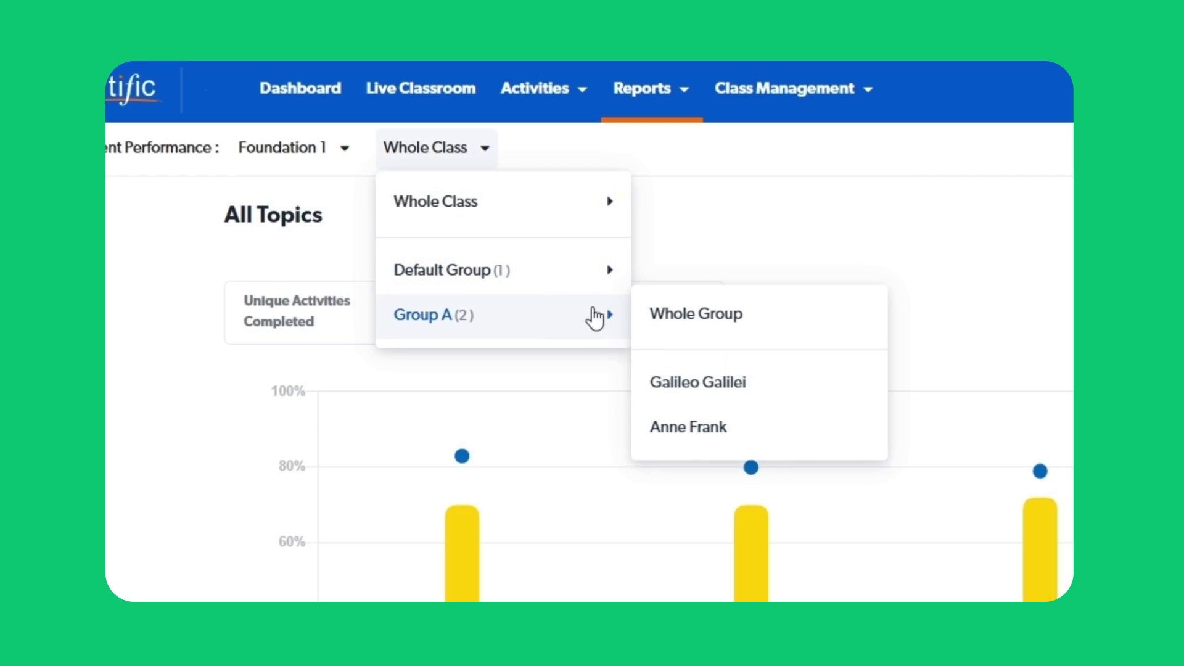
pyautogui.moveTo(571, 193)
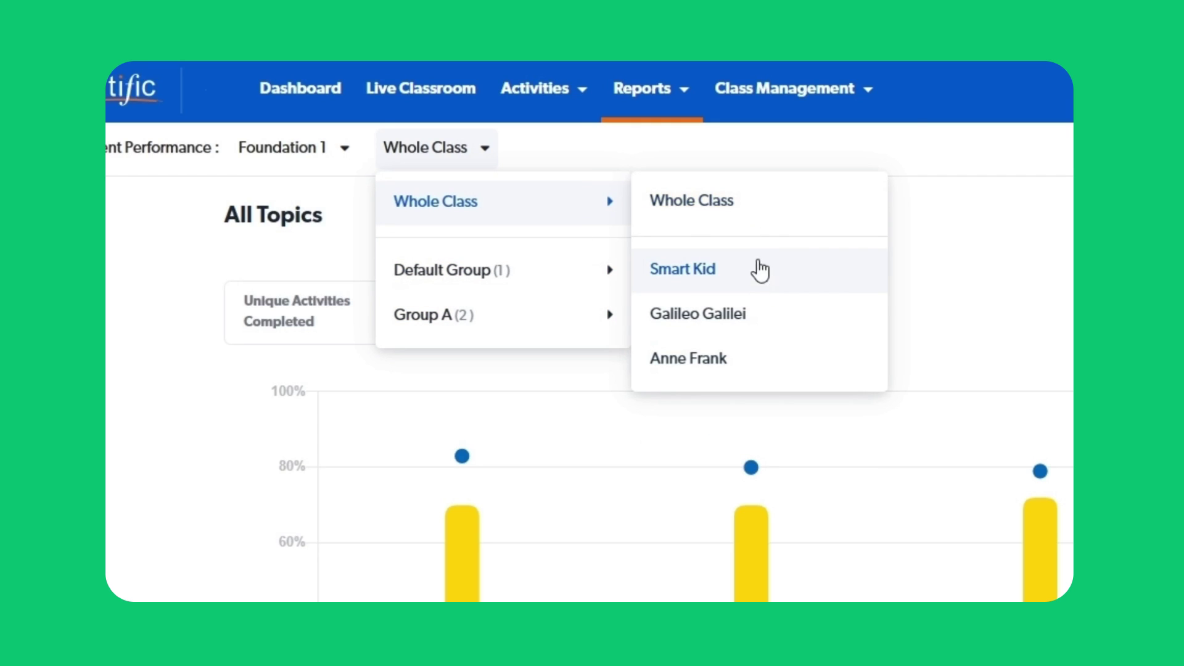
pyautogui.click(535, 207)
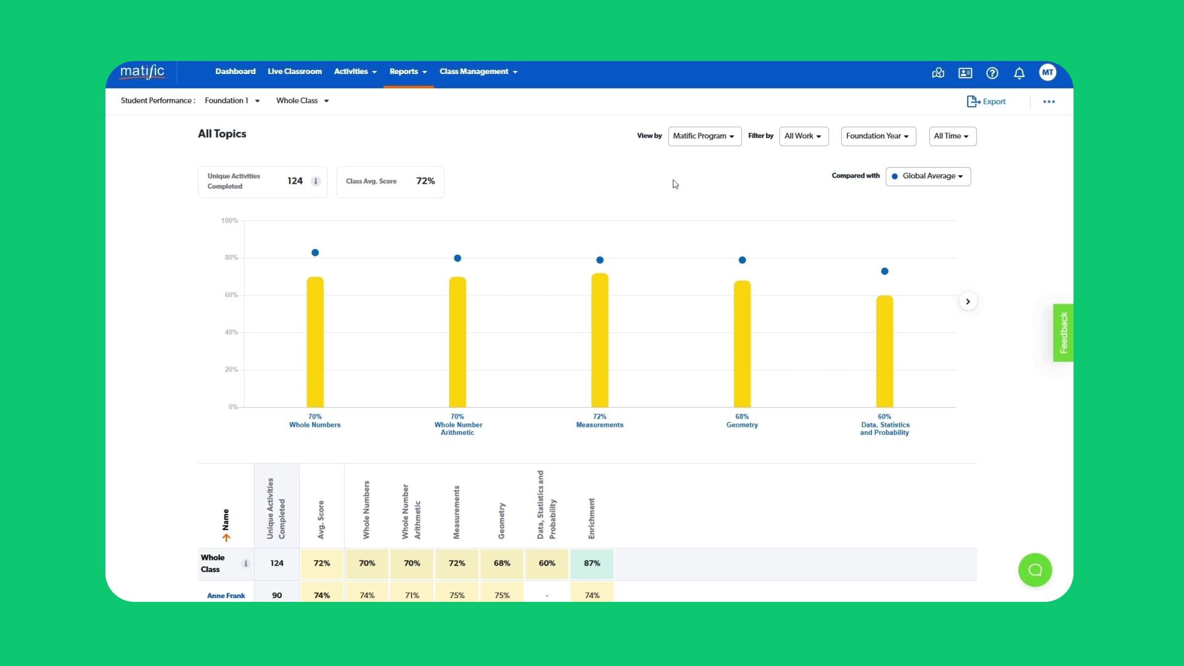
pyautogui.click(958, 181)
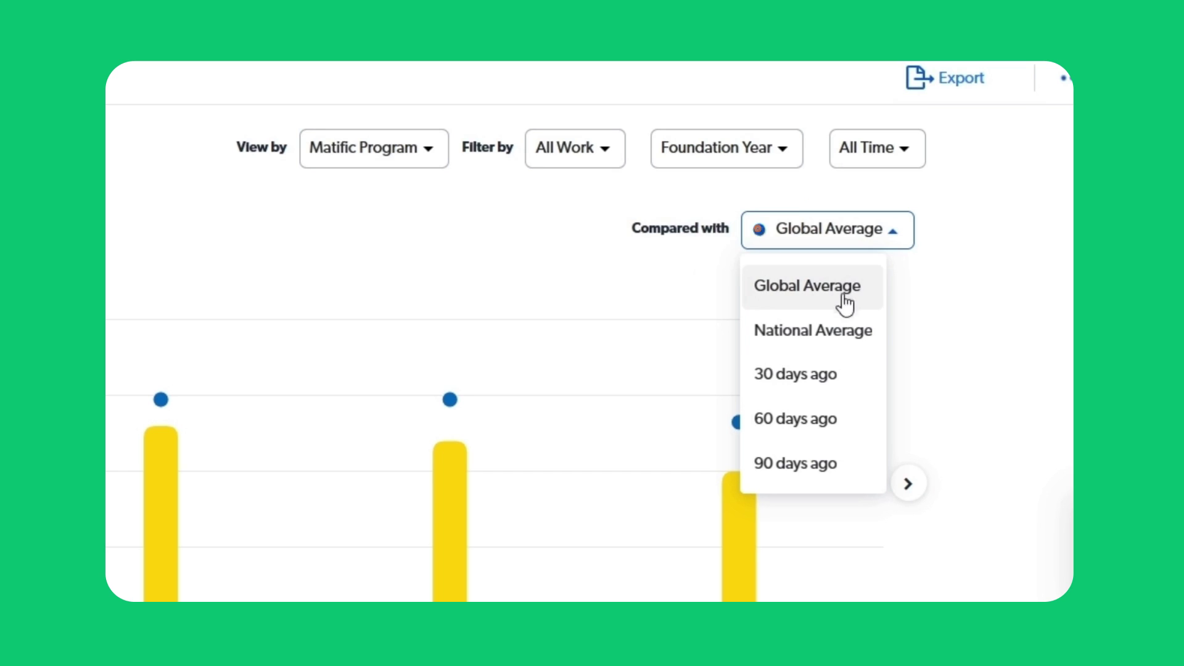
pyautogui.click(903, 244)
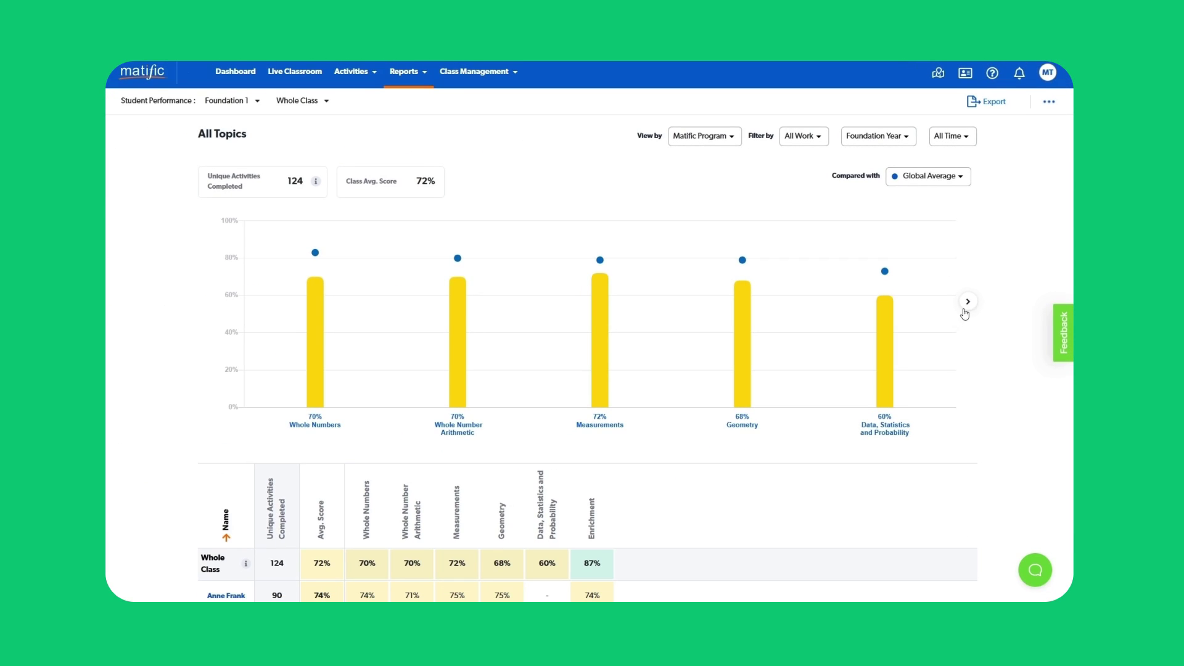
pyautogui.click(965, 306)
pyautogui.click(884, 323)
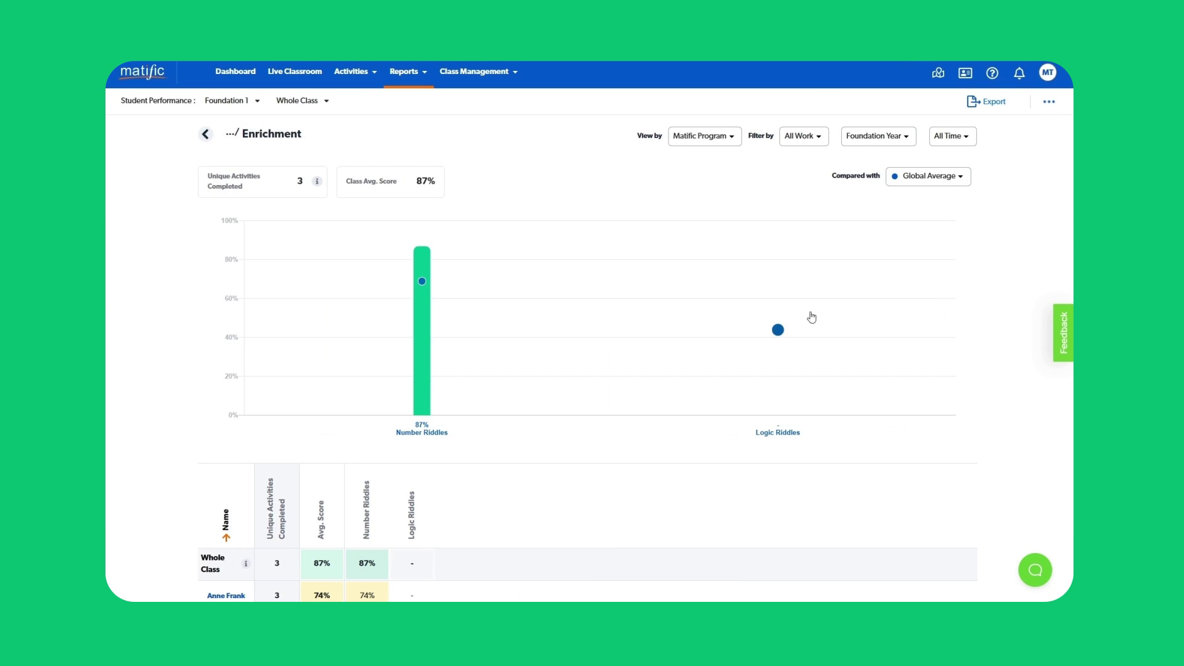
pyautogui.click(423, 327)
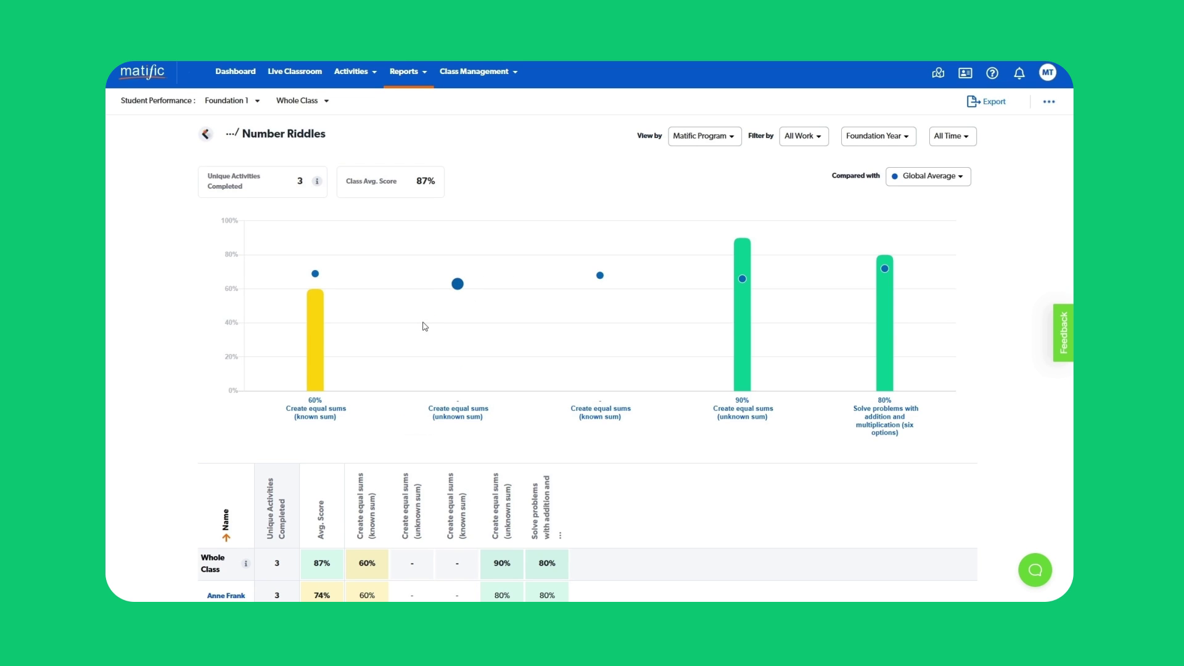
pyautogui.click(206, 135)
pyautogui.click(203, 133)
pyautogui.click(205, 134)
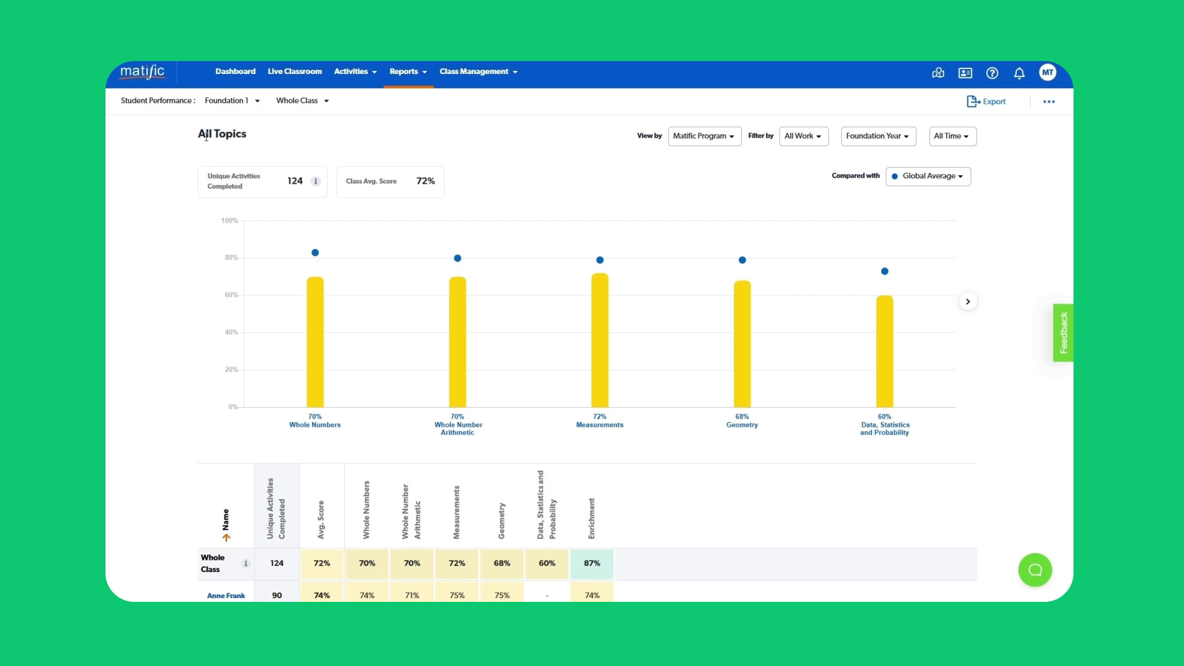
pyautogui.scroll(-2, 133, 337)
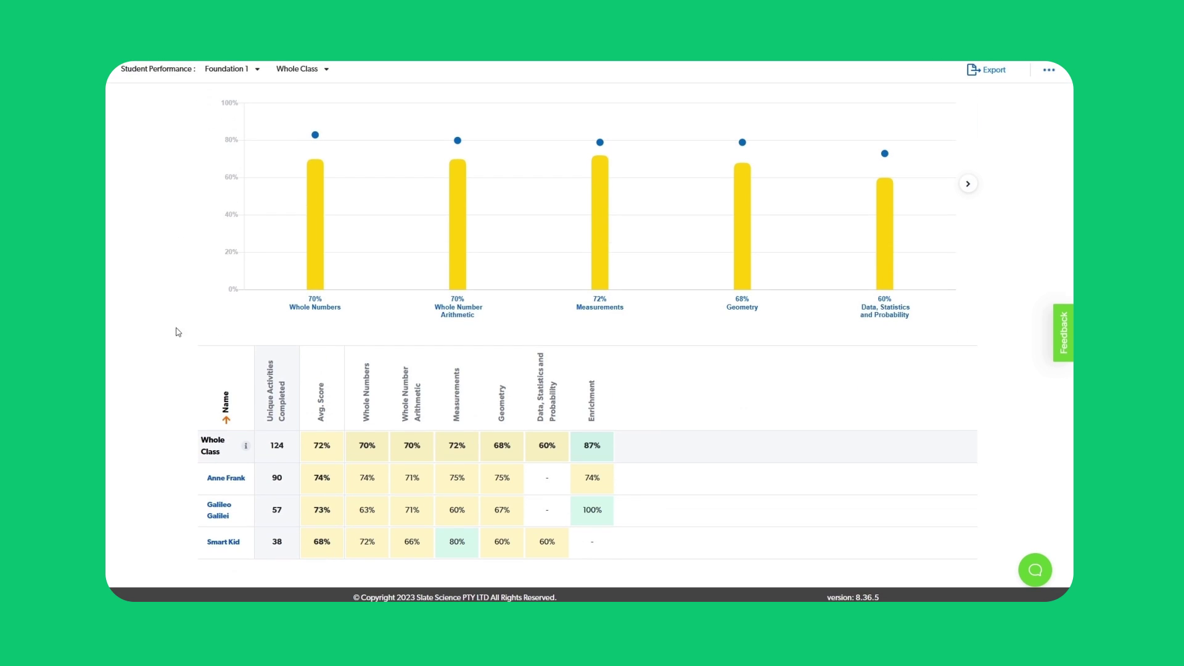
pyautogui.click(211, 480)
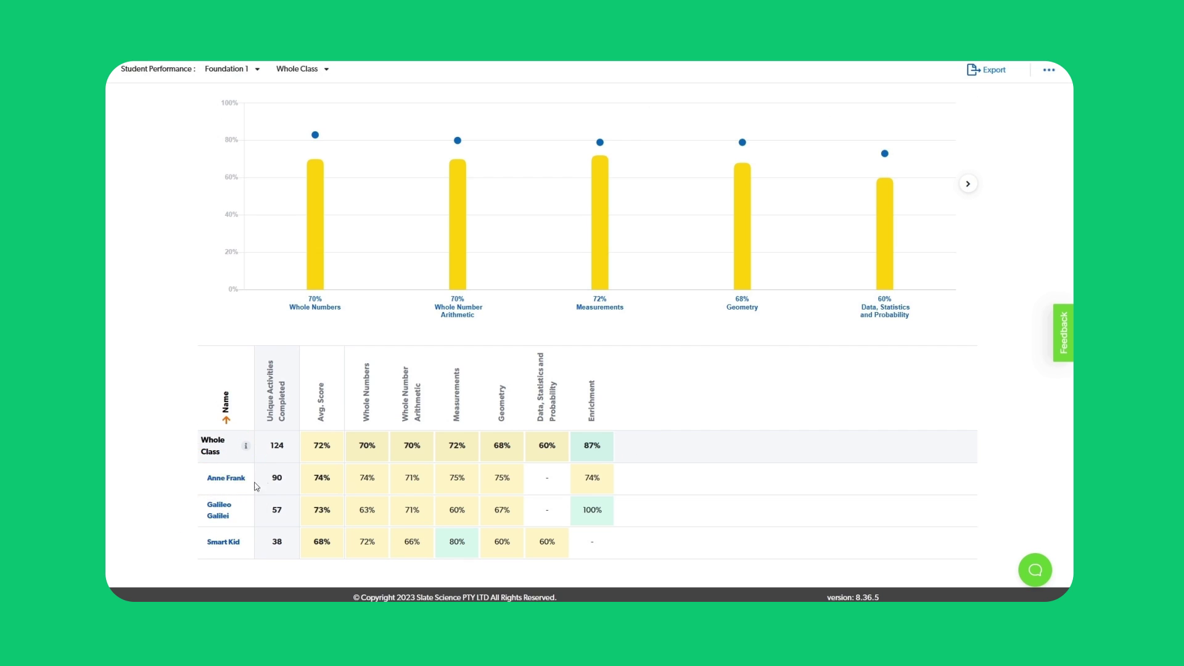